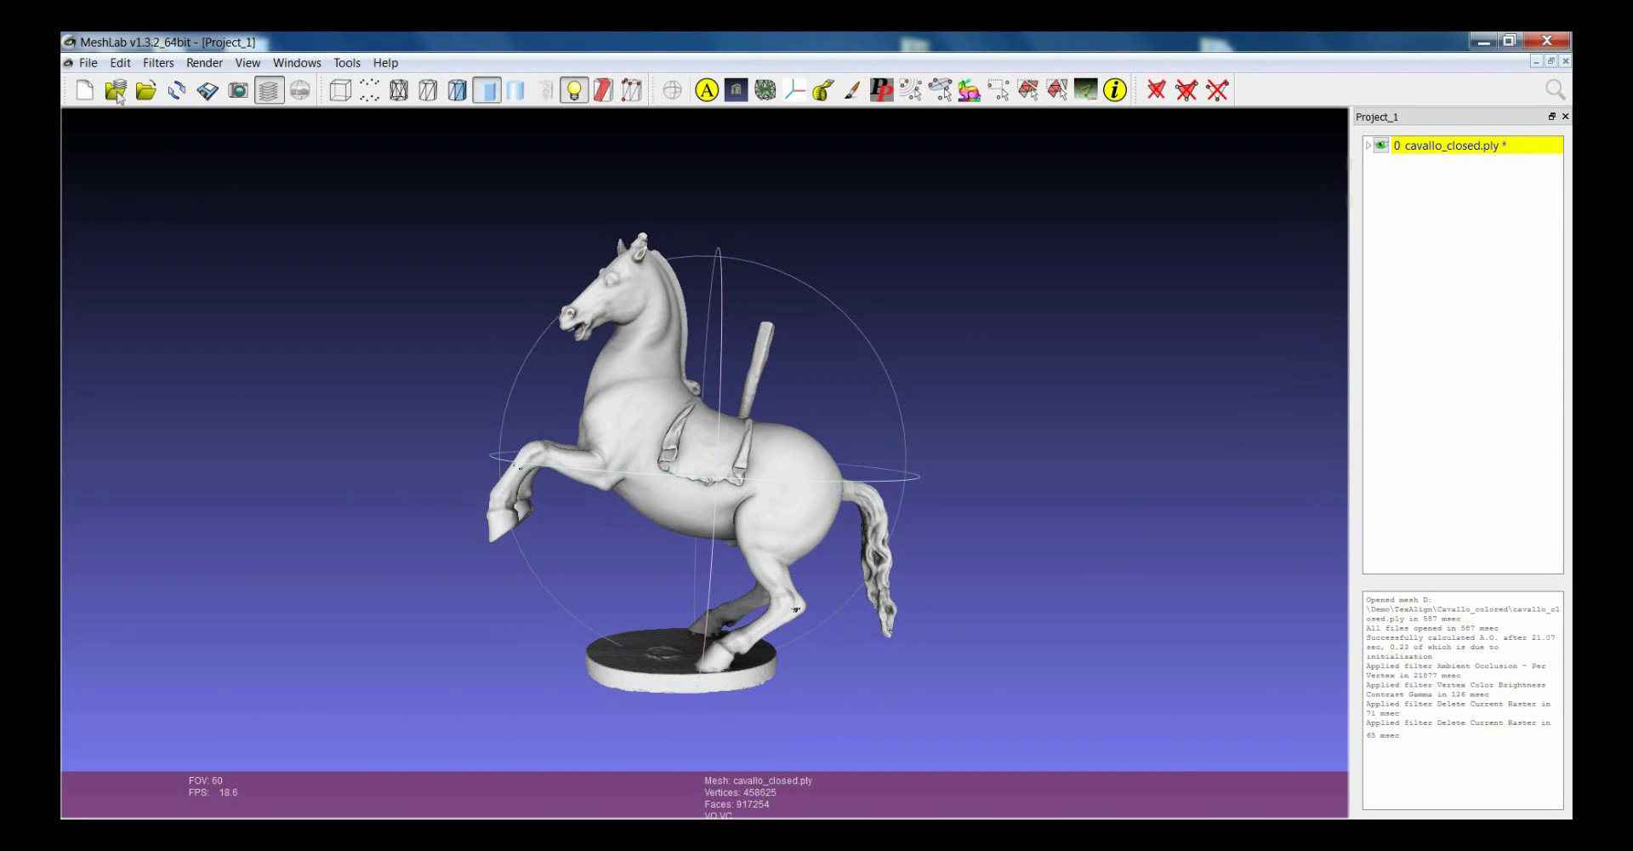
Load IMG_5124.jpg as a raster layer next to the cavallo_closed.ply horse mesh
drag(804, 466, 721, 505)
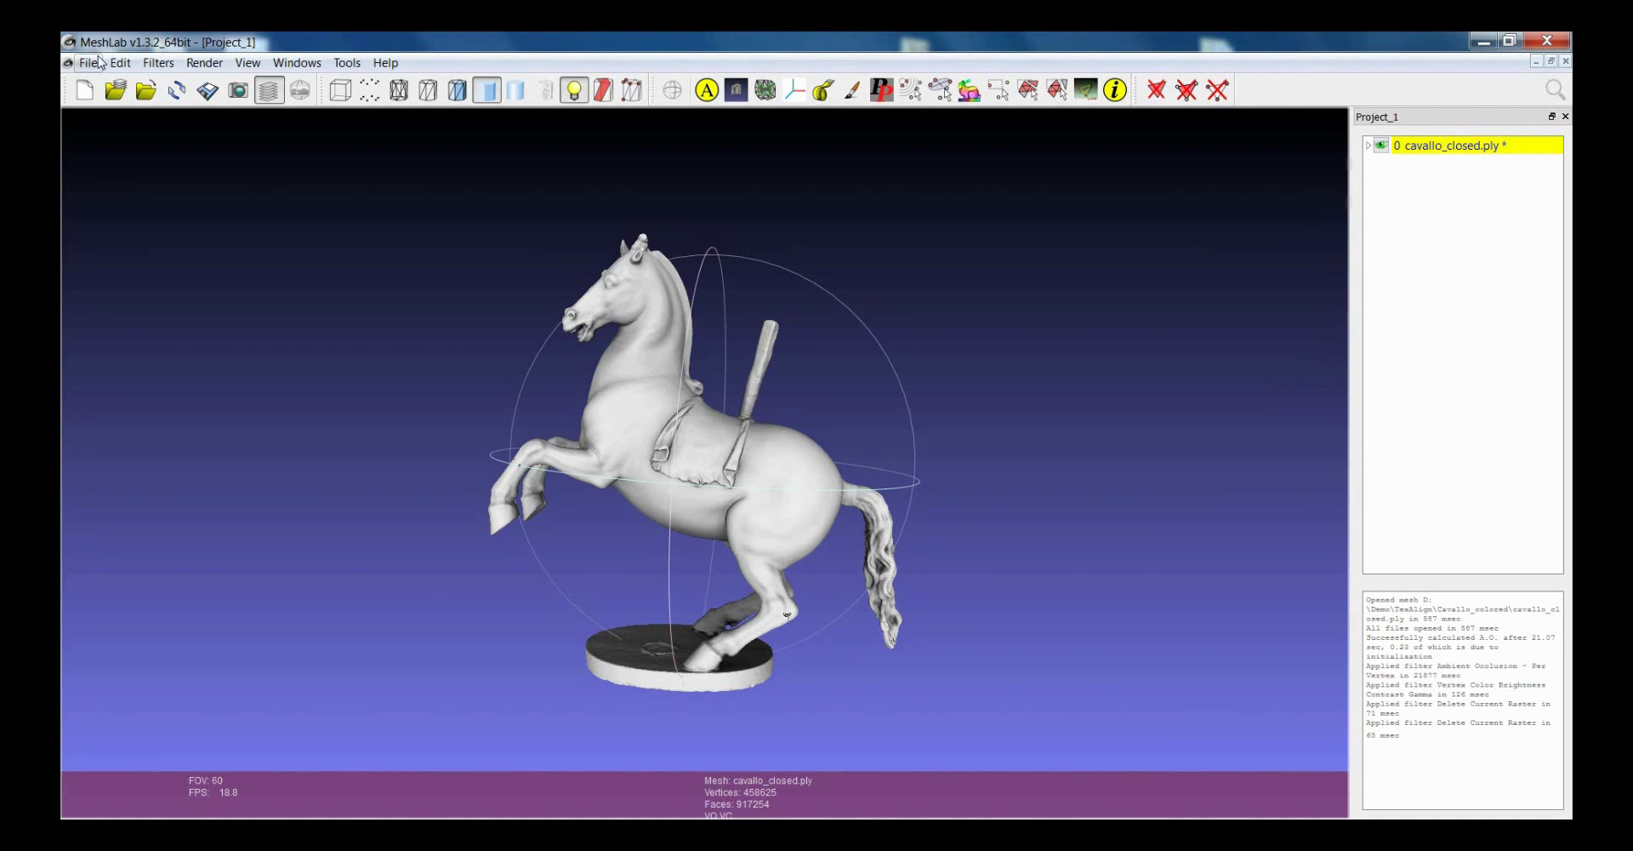
click(100, 62)
click(140, 306)
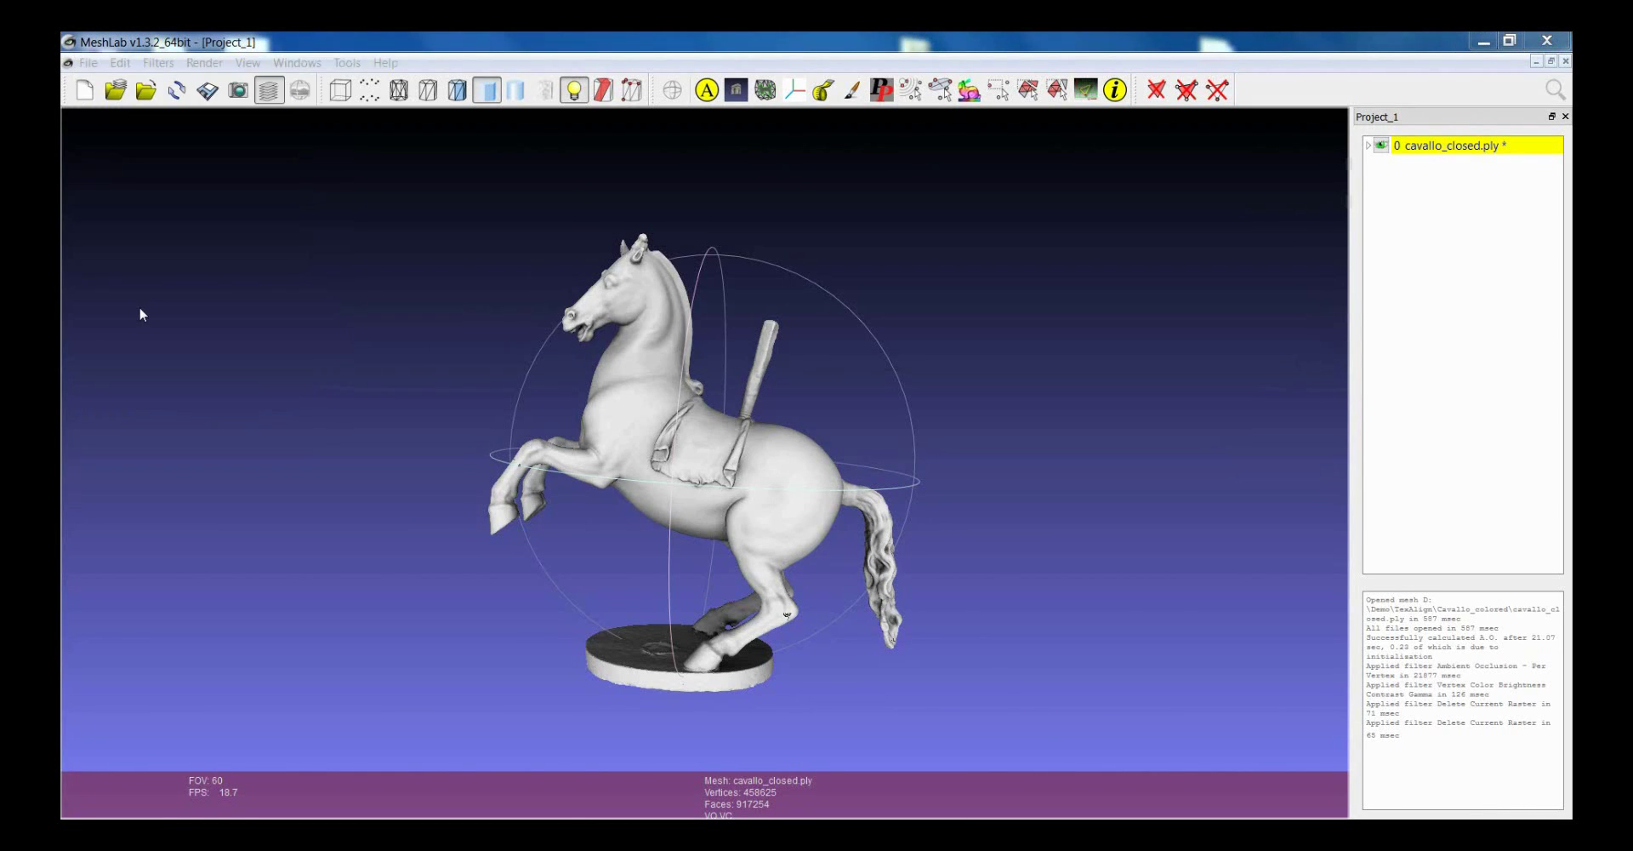
double_click(636, 287)
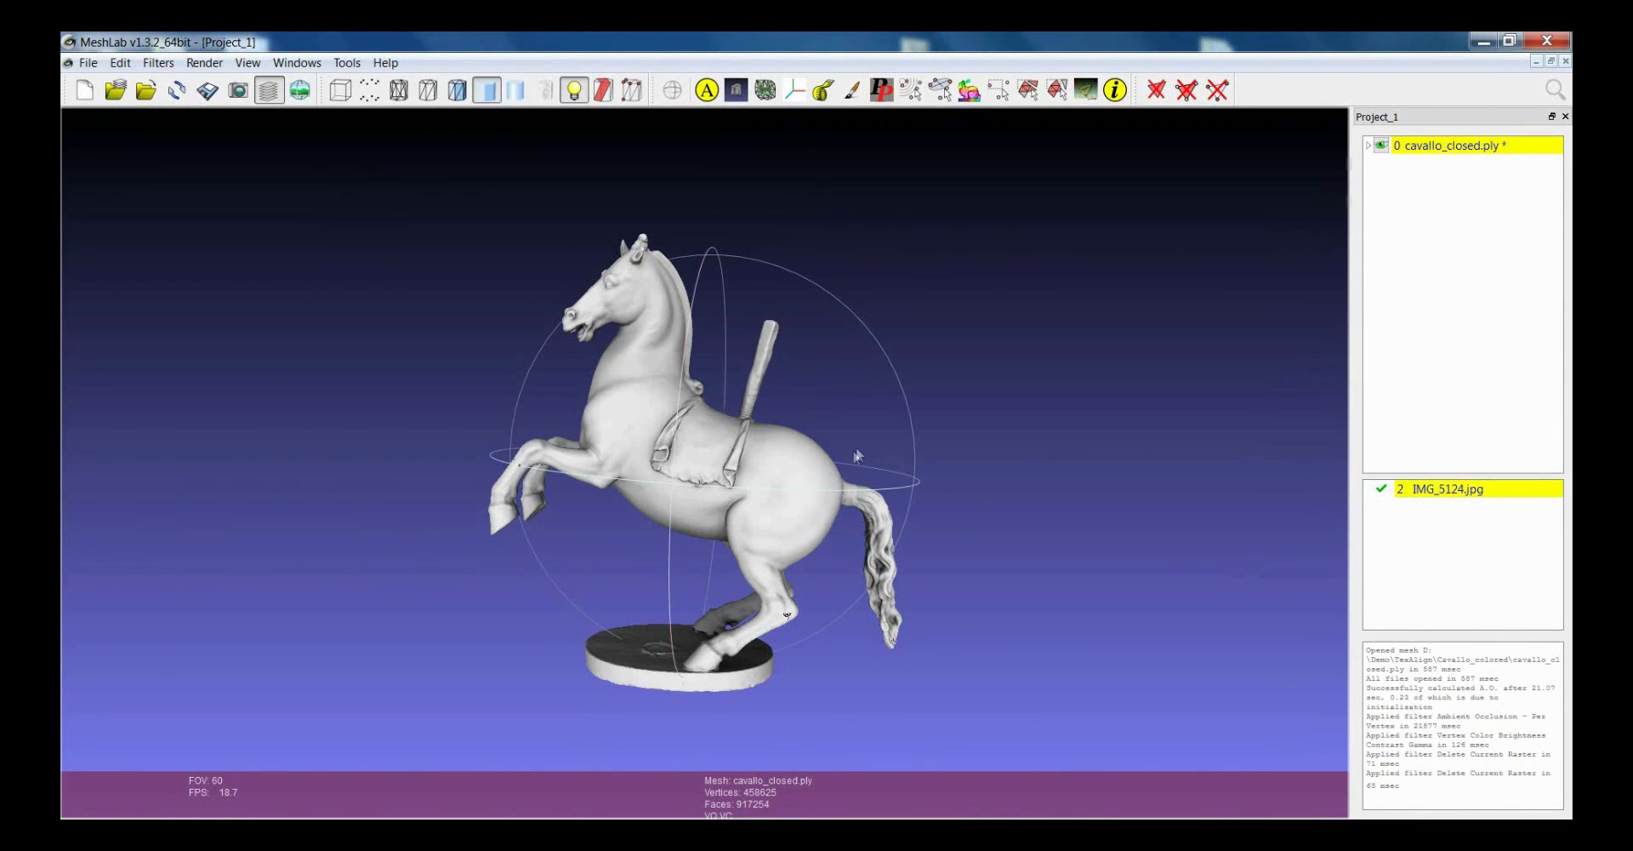
drag(858, 456, 783, 498)
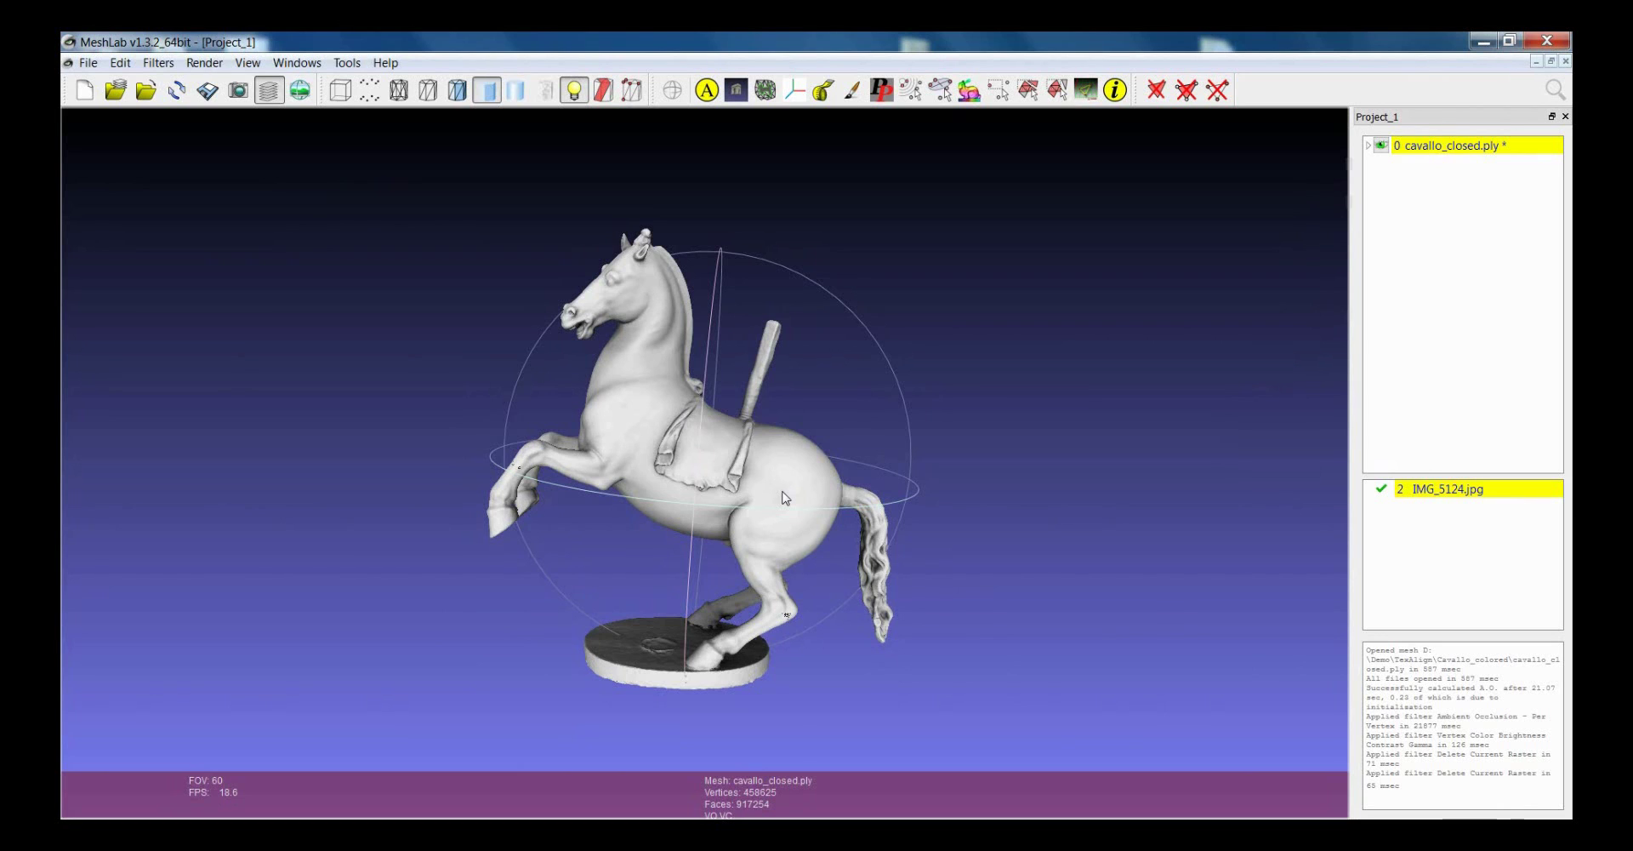
Show the IMG_5124.jpg photo in the viewport with the semi-transparent horse mesh overlaid
click(301, 90)
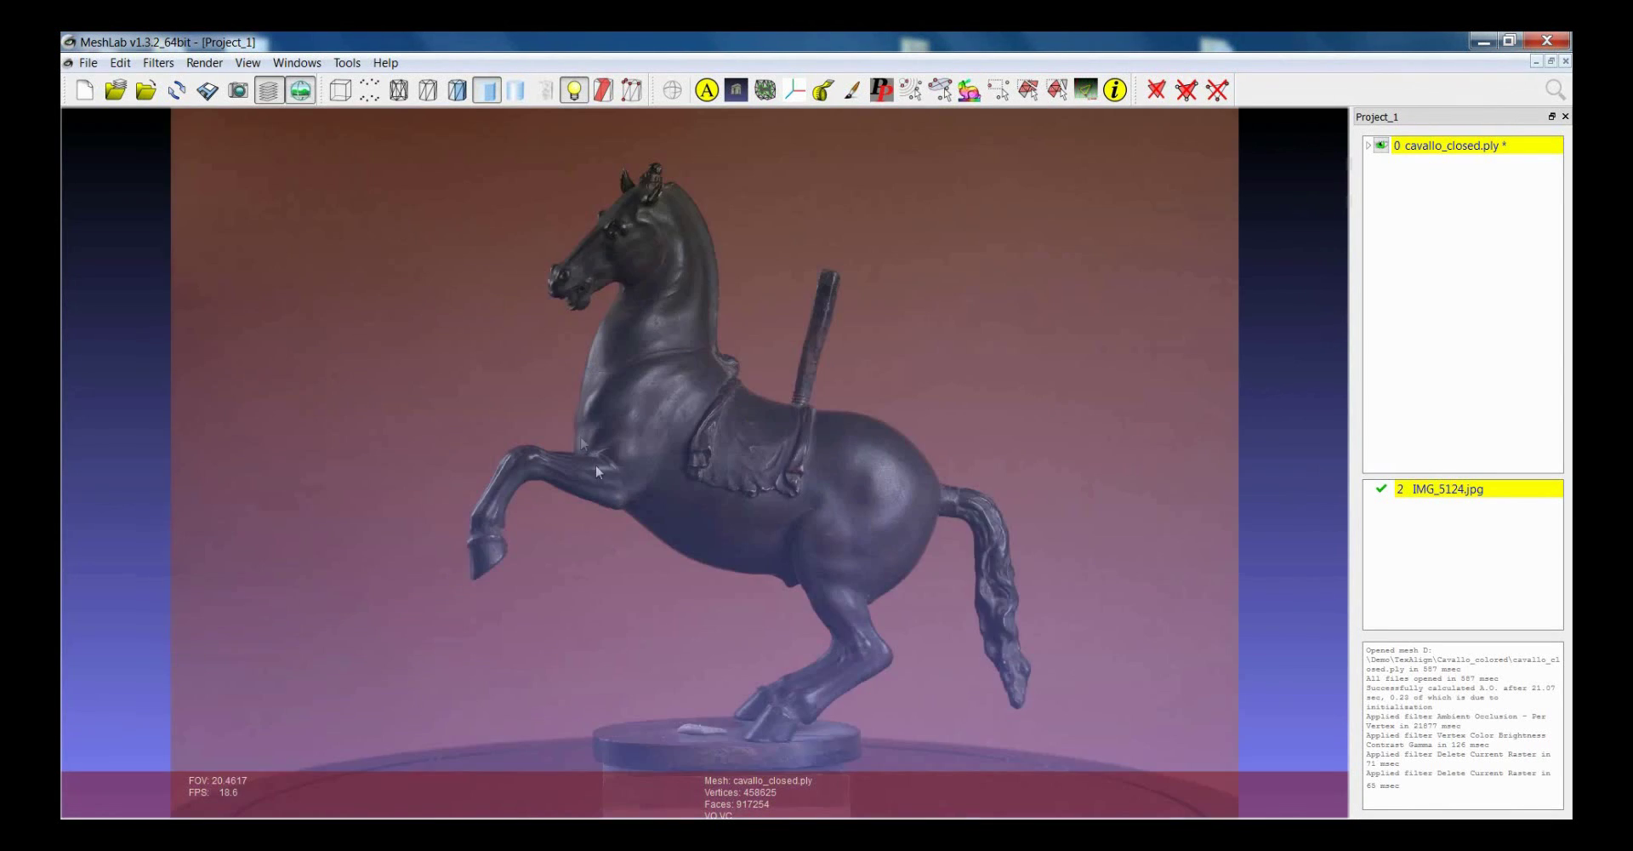
scroll(672, 521, up, 3)
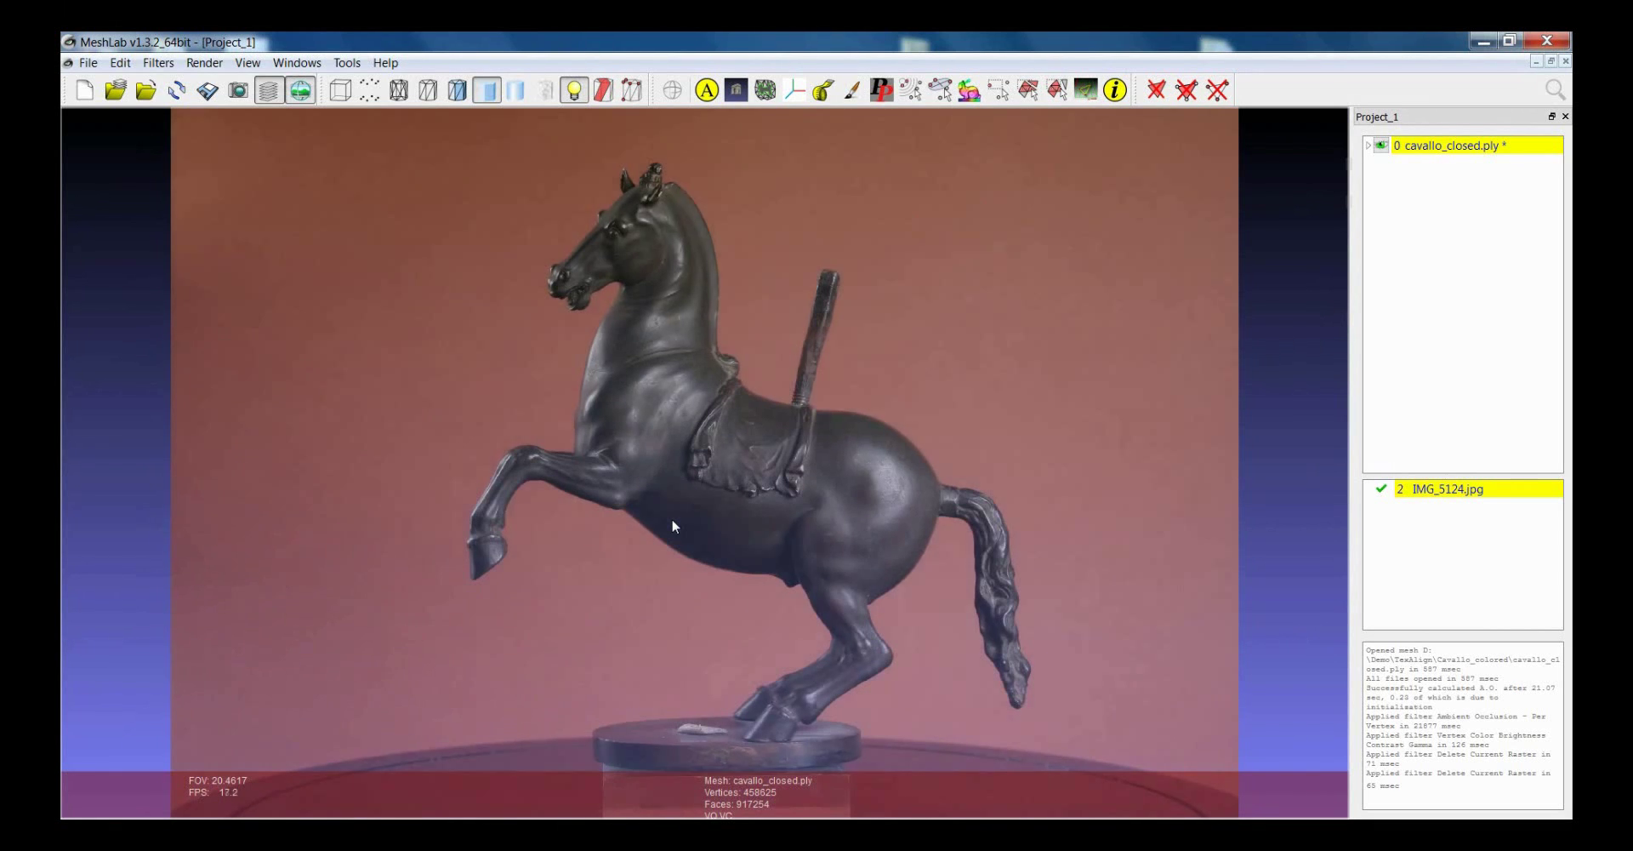
scroll(672, 521, down, 4)
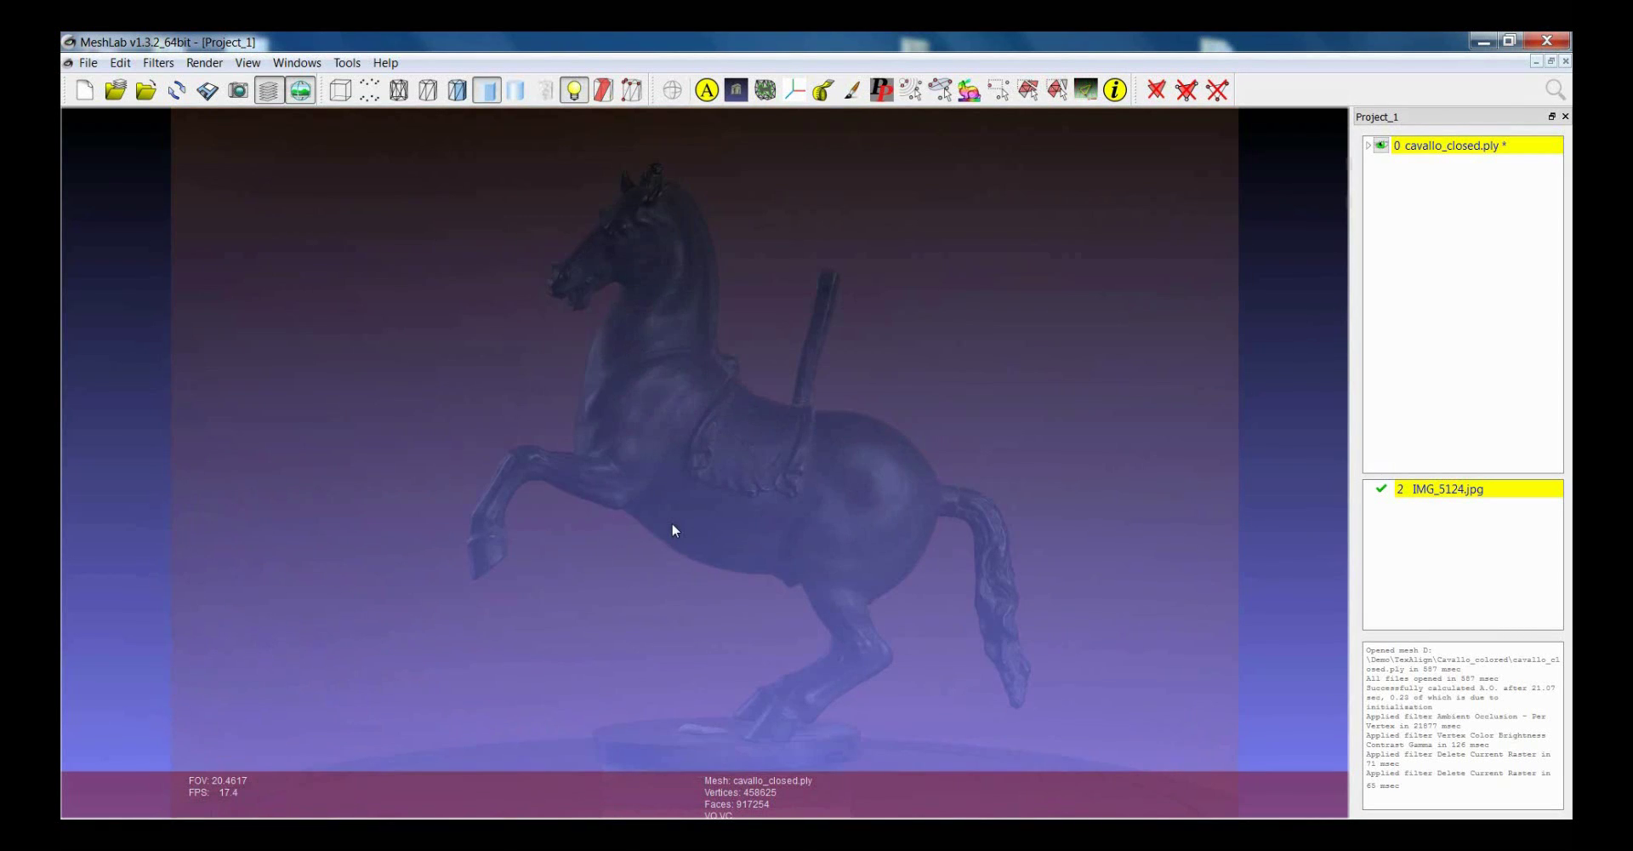
scroll(672, 530, up, 2)
scroll(670, 531, down, 2)
scroll(672, 530, up, 3)
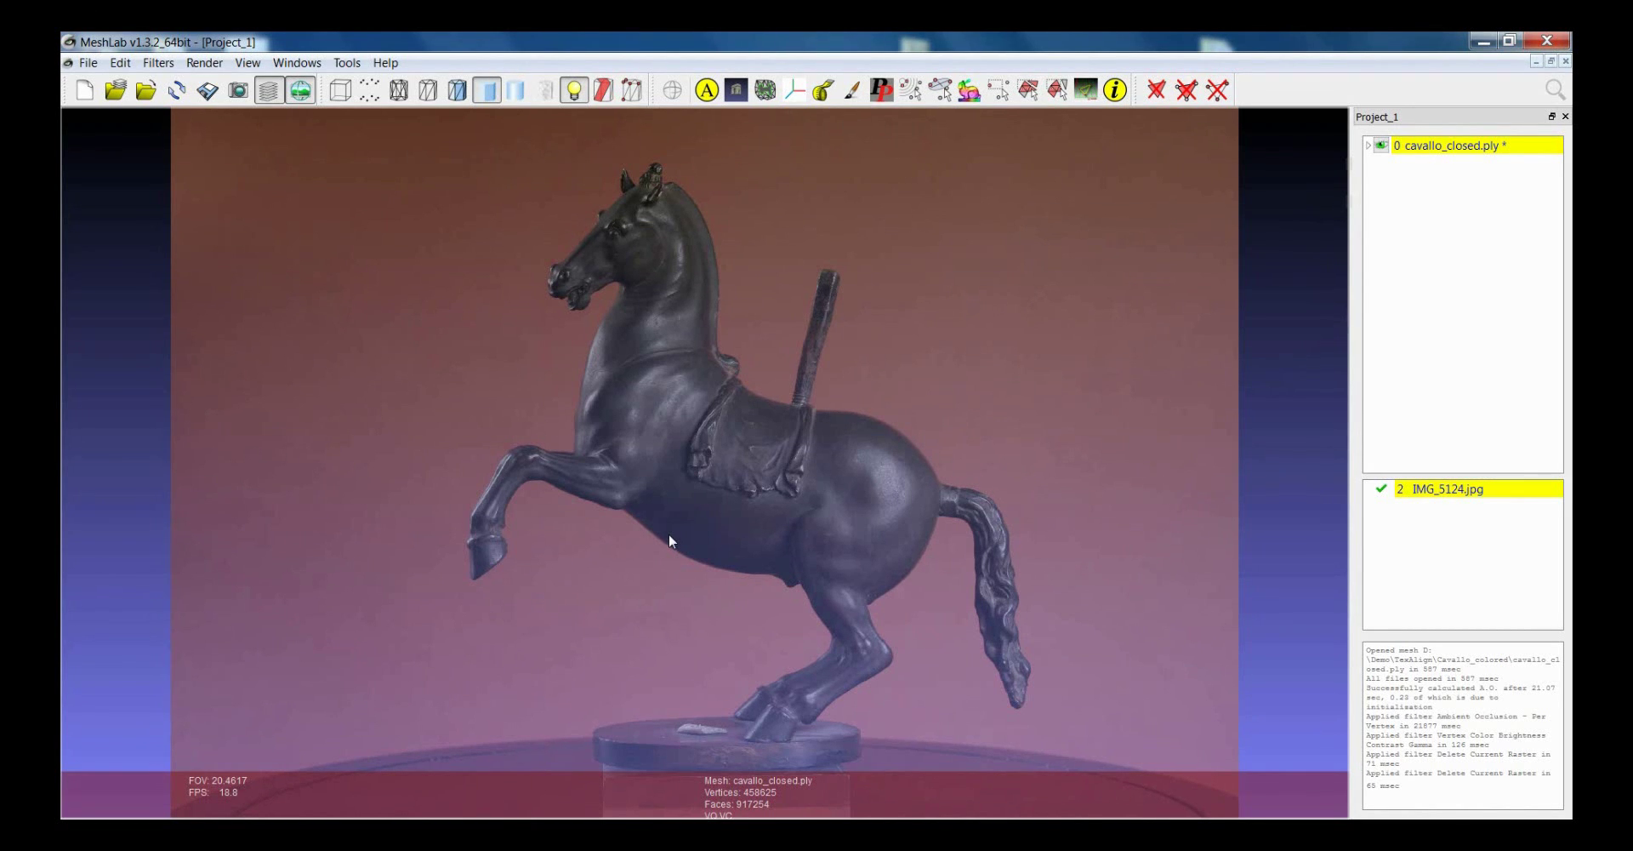
click(668, 533)
Rotate the mesh until its base and body roughly match the photographed statue
drag(726, 499, 729, 583)
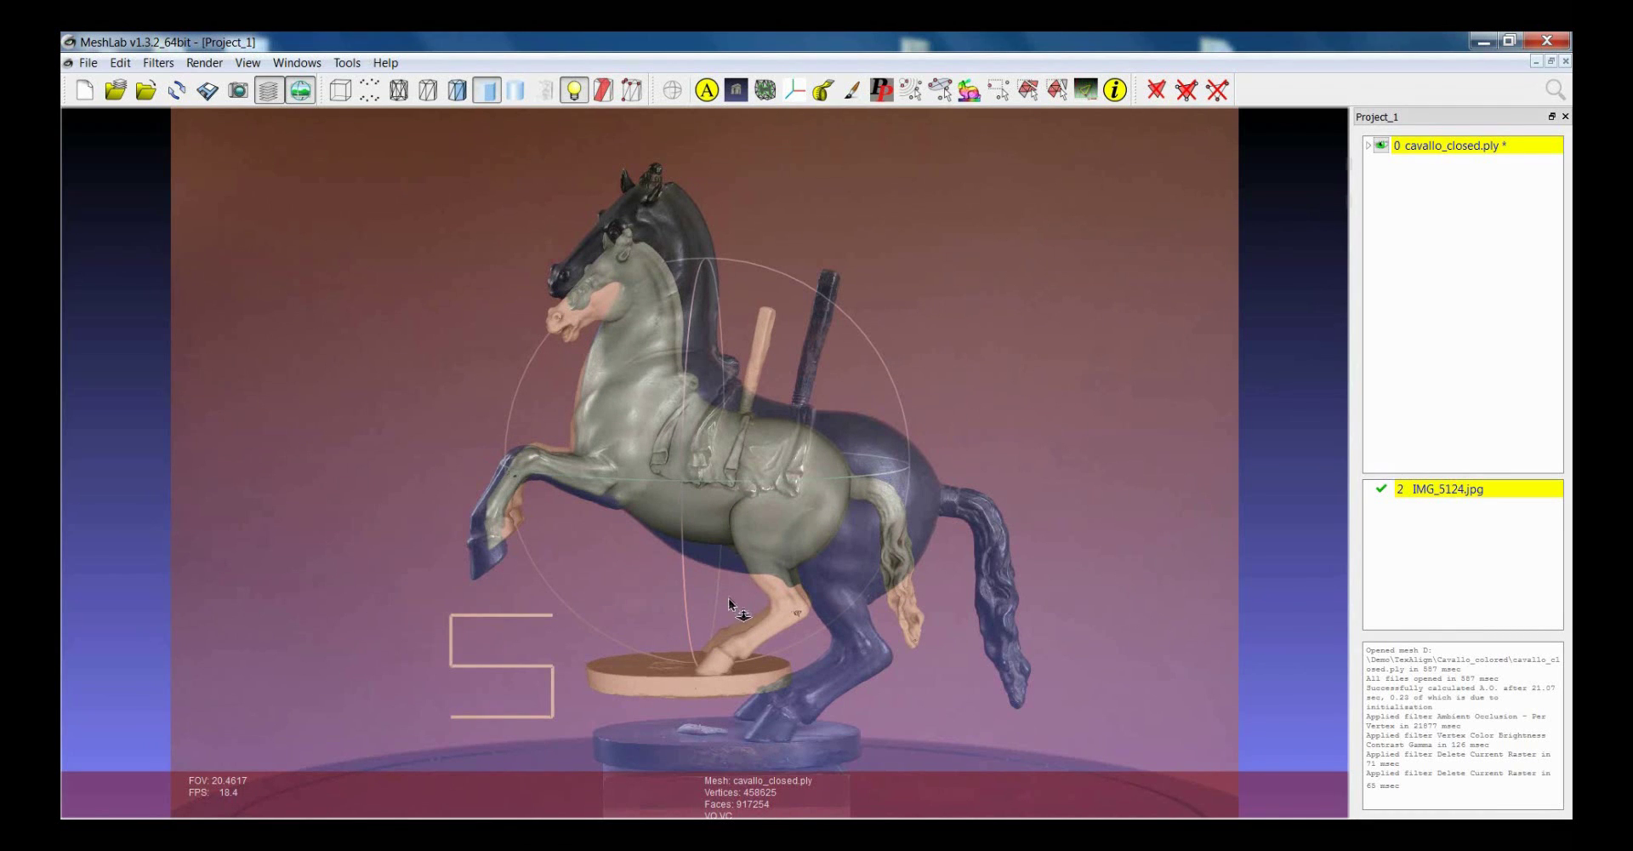
drag(703, 508, 758, 506)
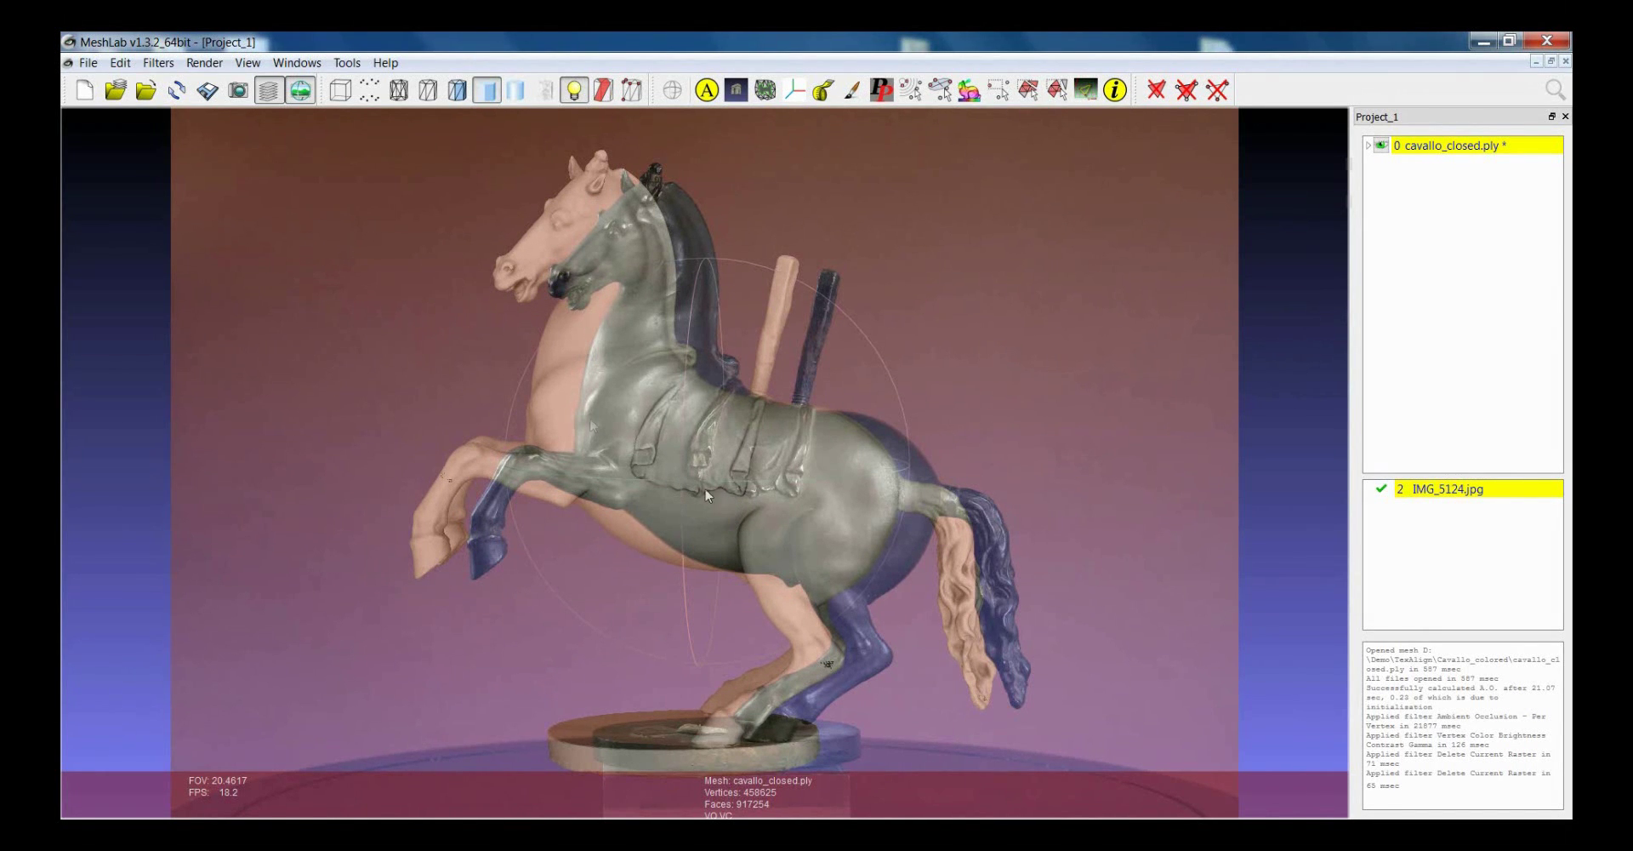
click(158, 62)
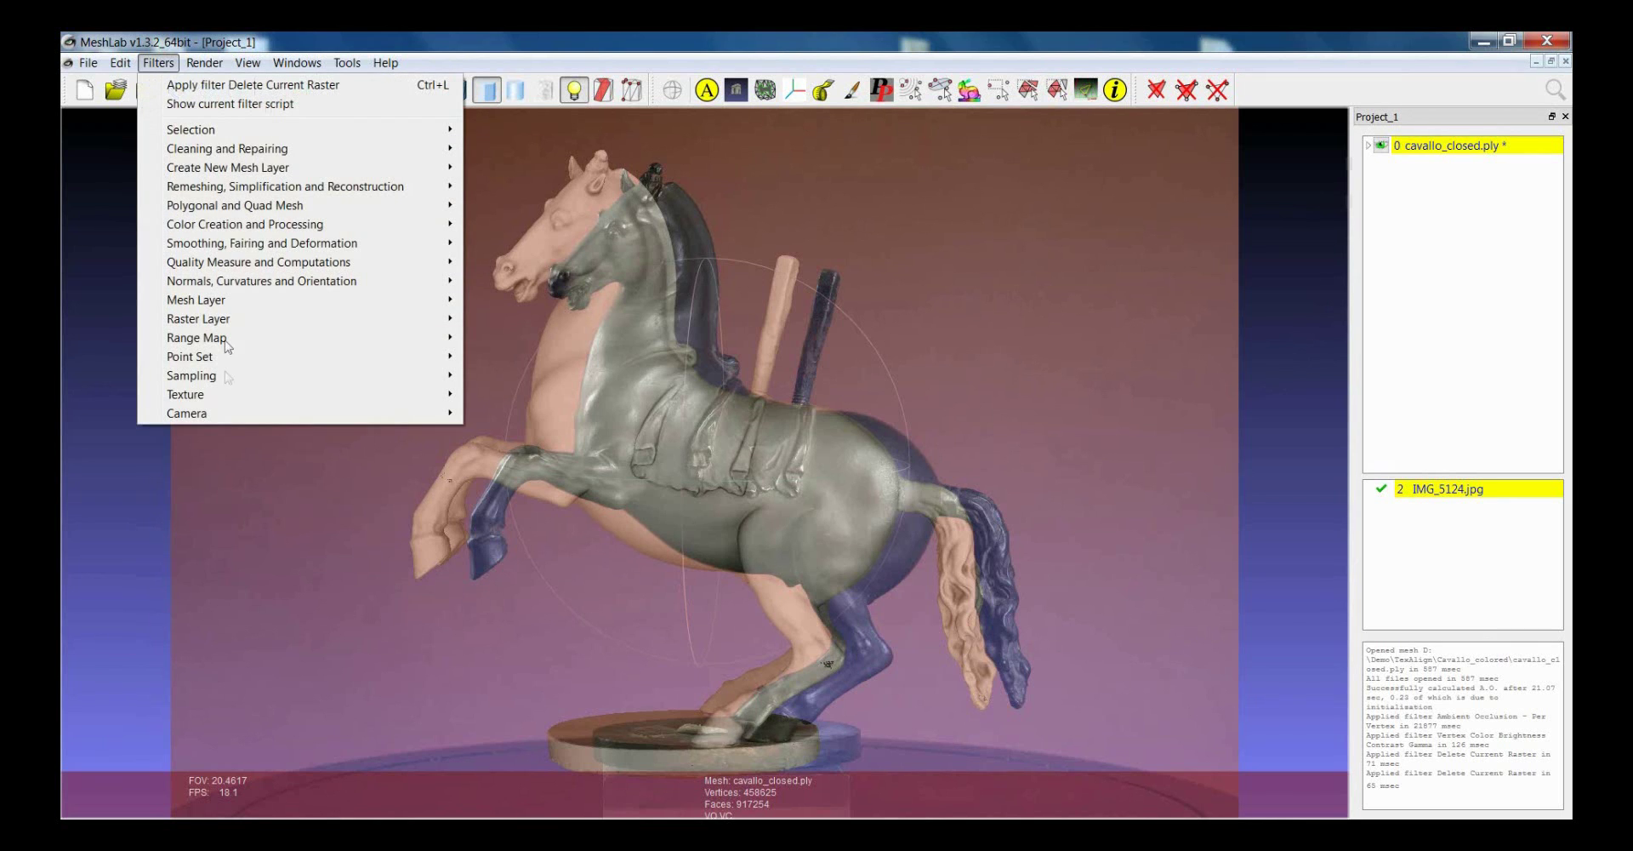
Open the Camera filter Image alignment: Mutual Information and move its dialog off the horse
mouse_move(233, 416)
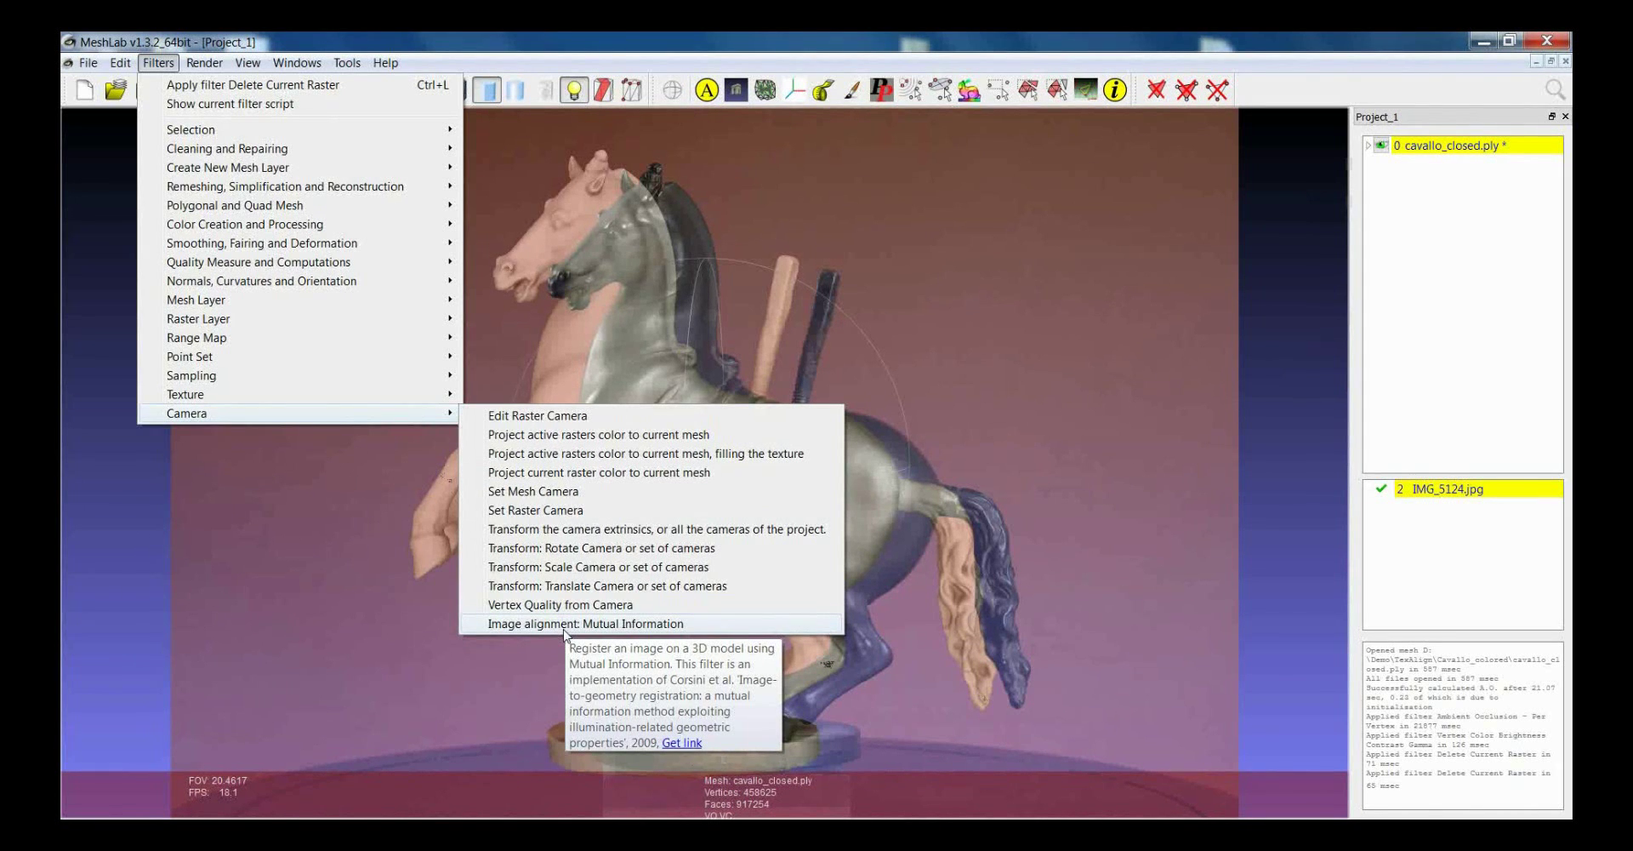
click(565, 630)
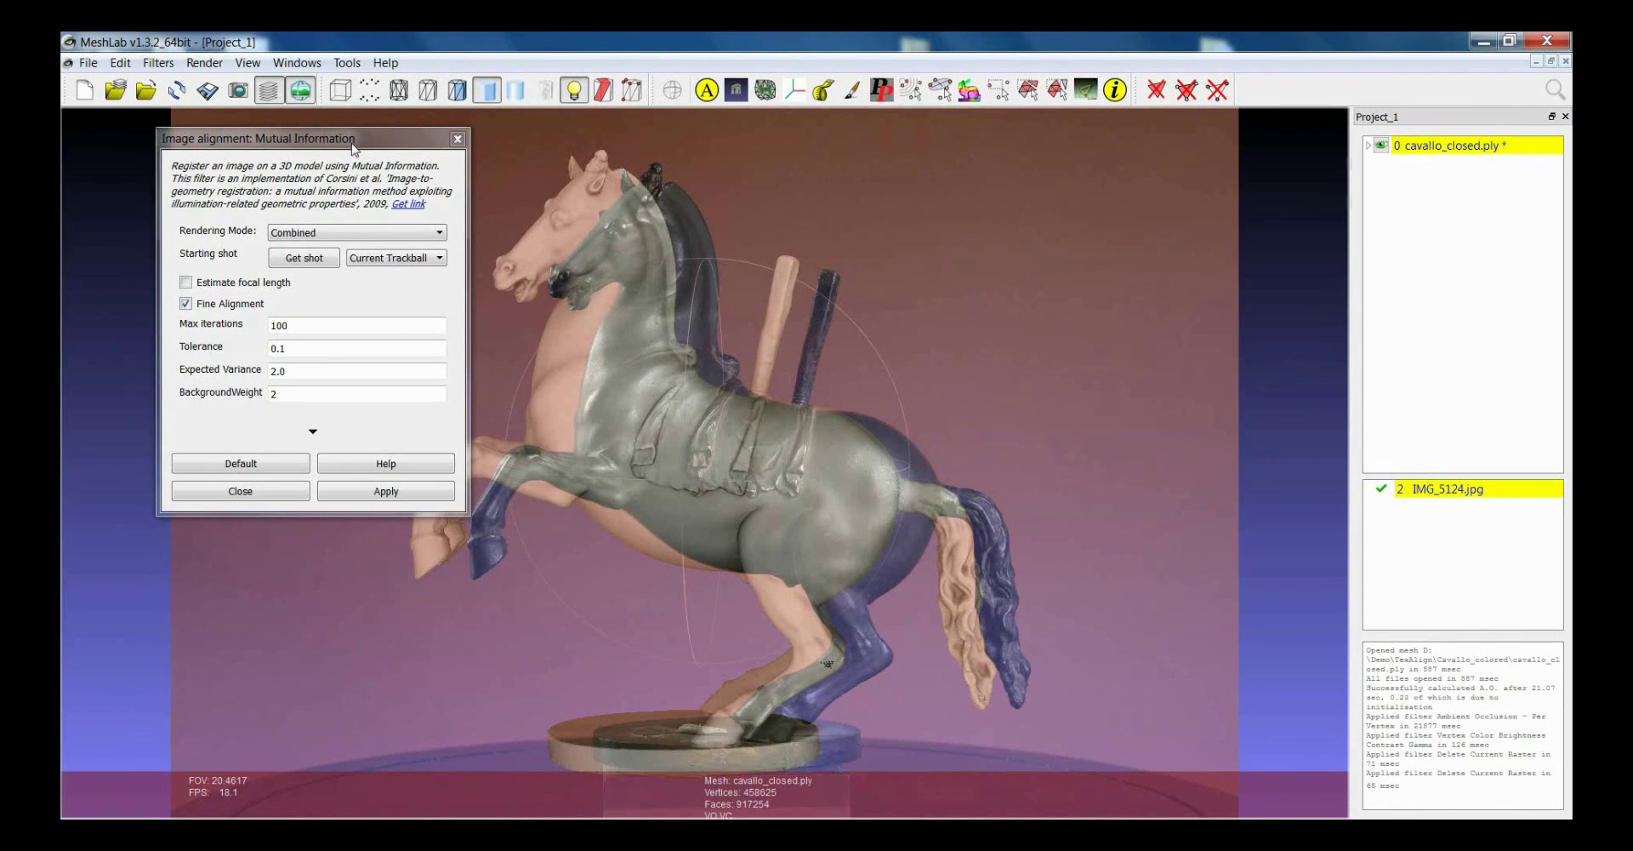
drag(352, 144, 321, 135)
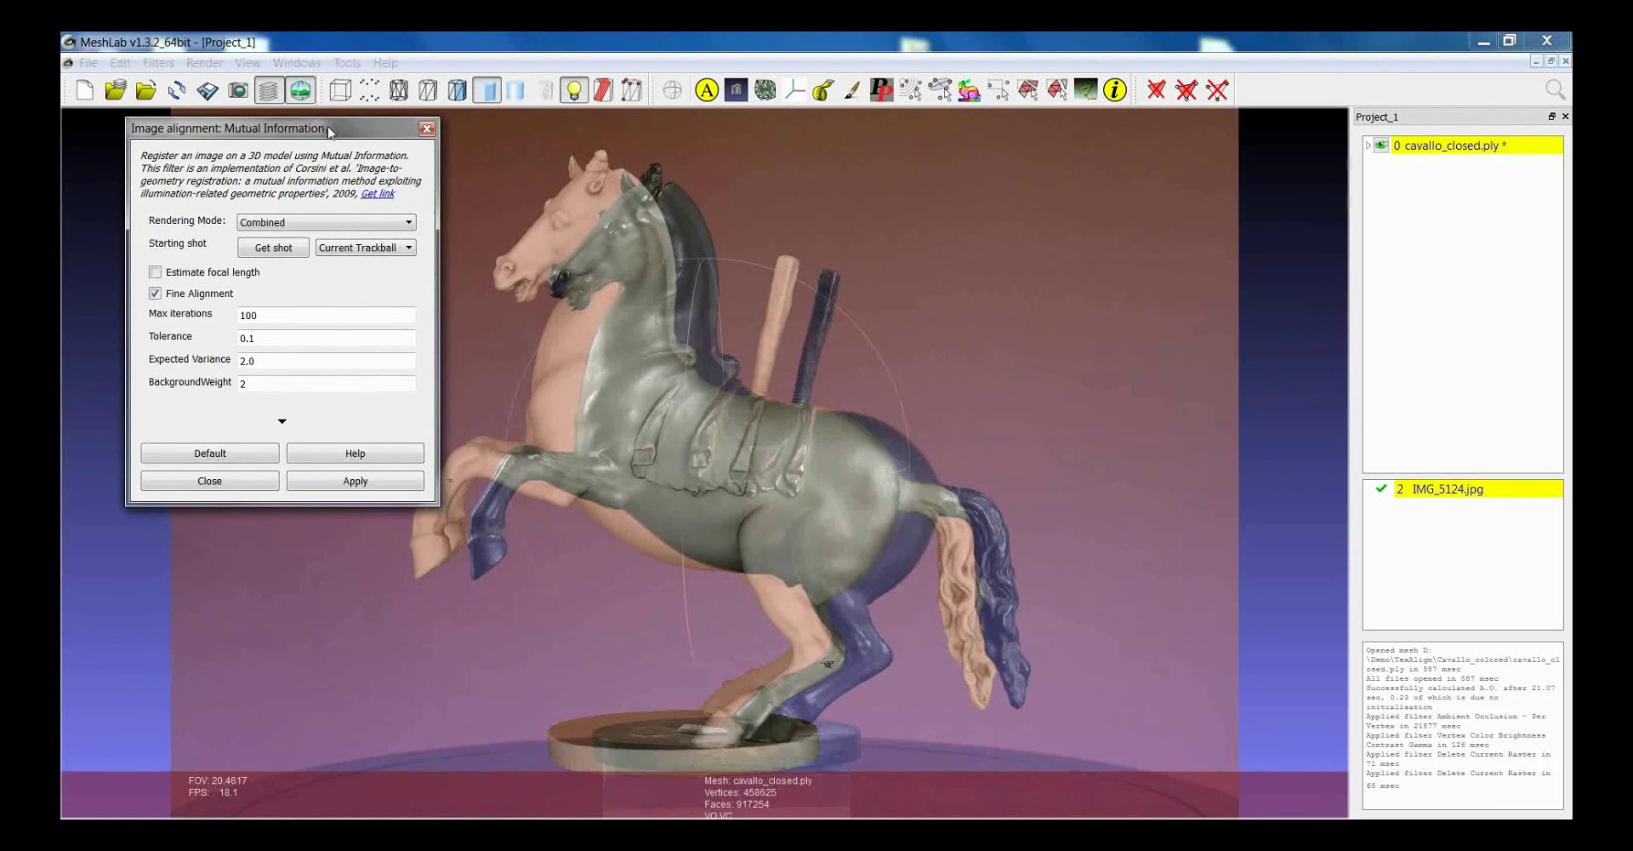
Take the current view as the starting shot and run the Mutual Information alignment
click(283, 253)
click(339, 483)
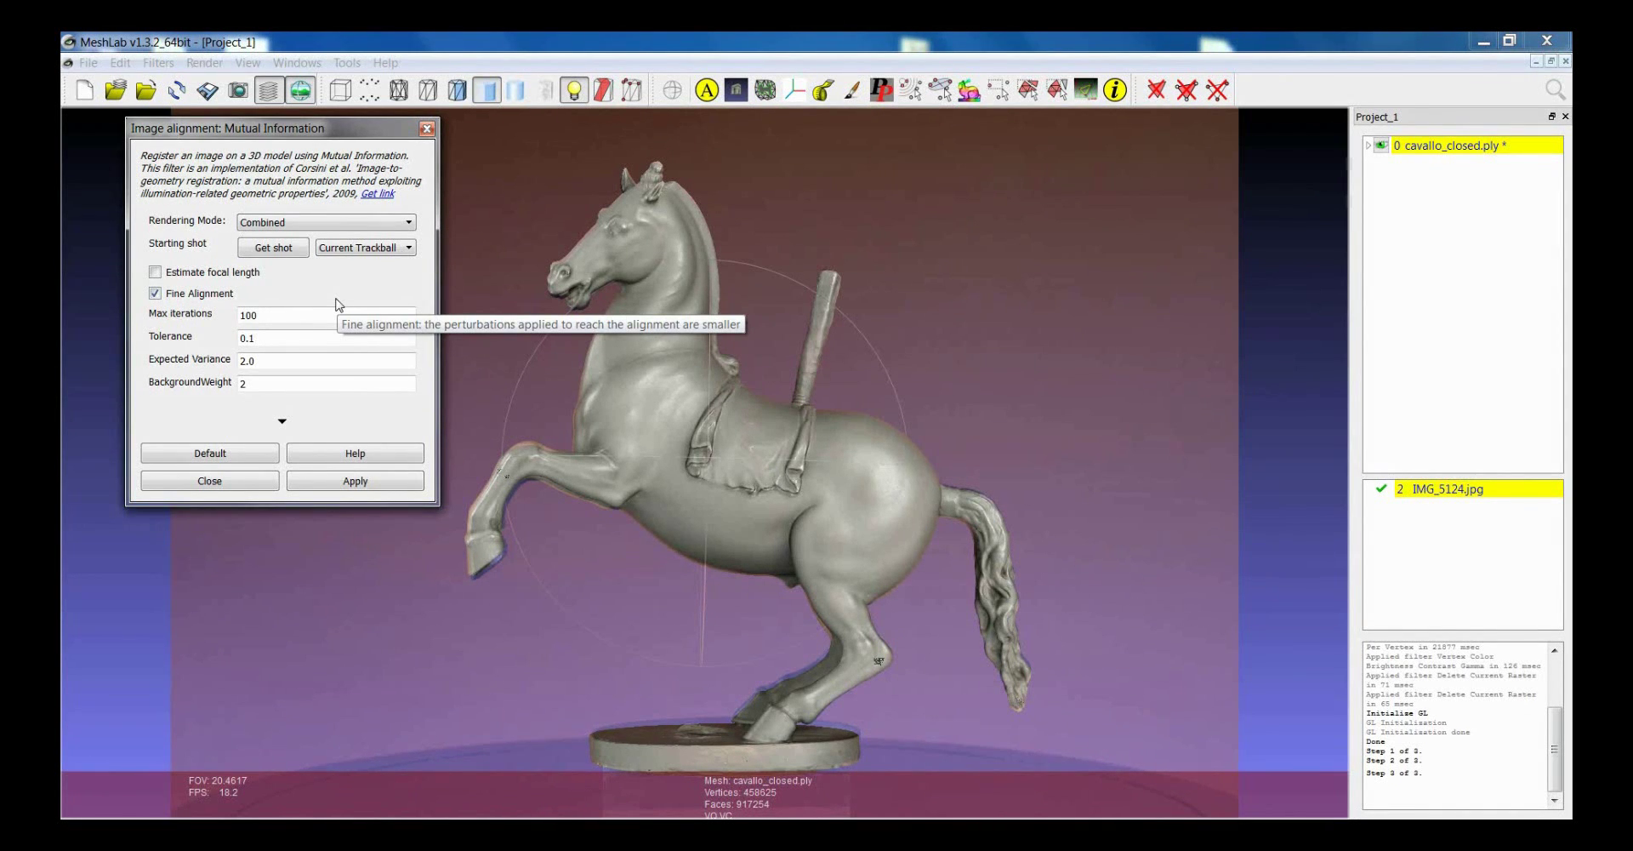
Rerun the alignment from the aligned shot, compare photo and mesh, then close the dialog
click(261, 251)
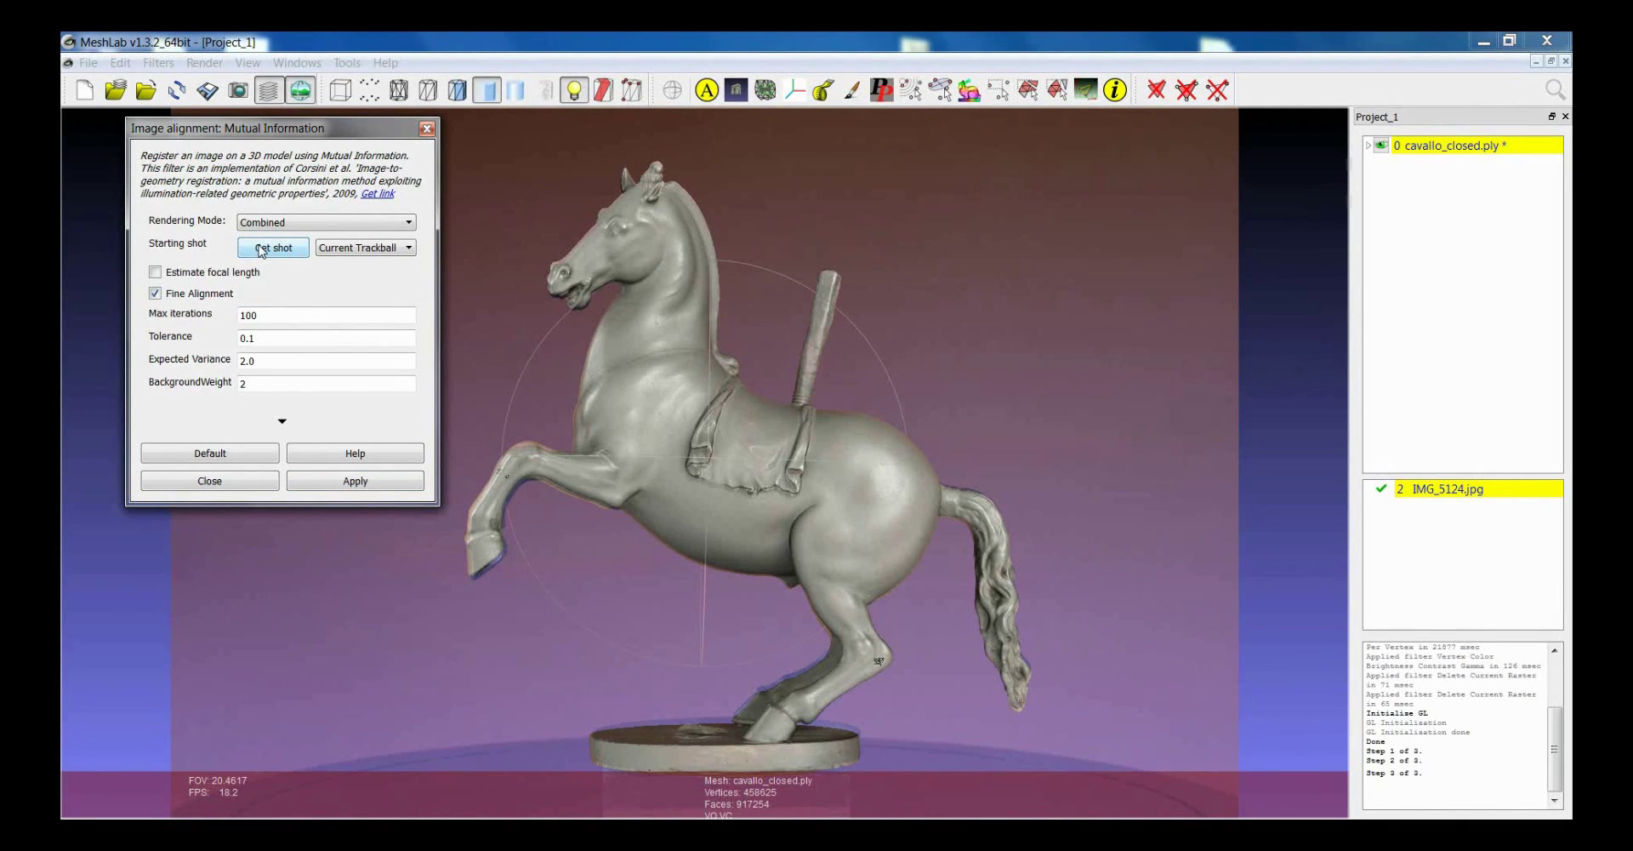
click(308, 482)
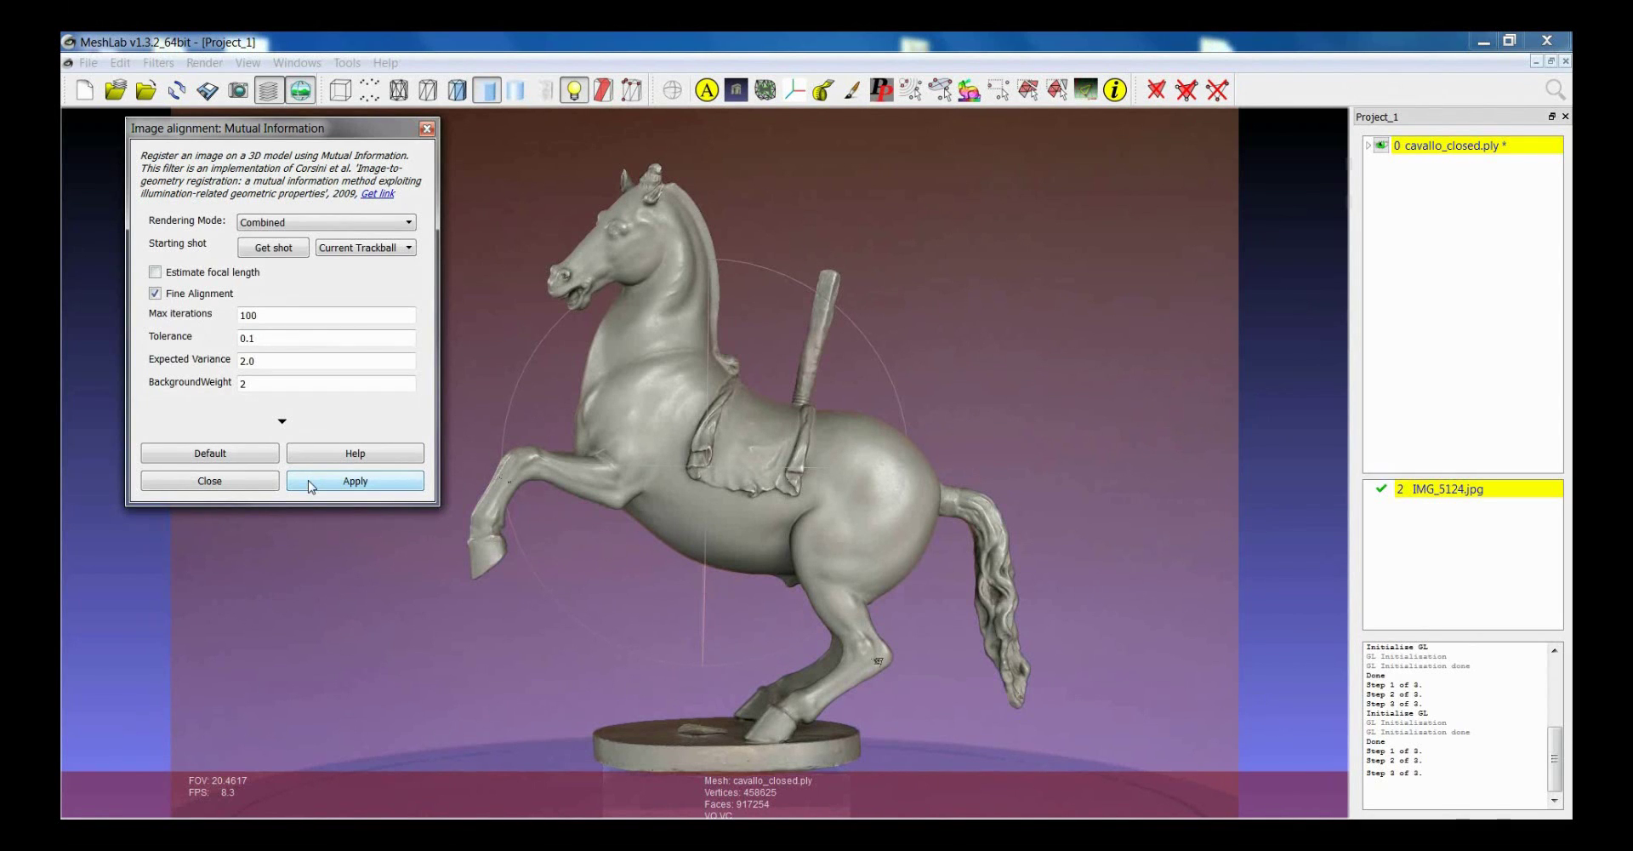
scroll(733, 473, up, 3)
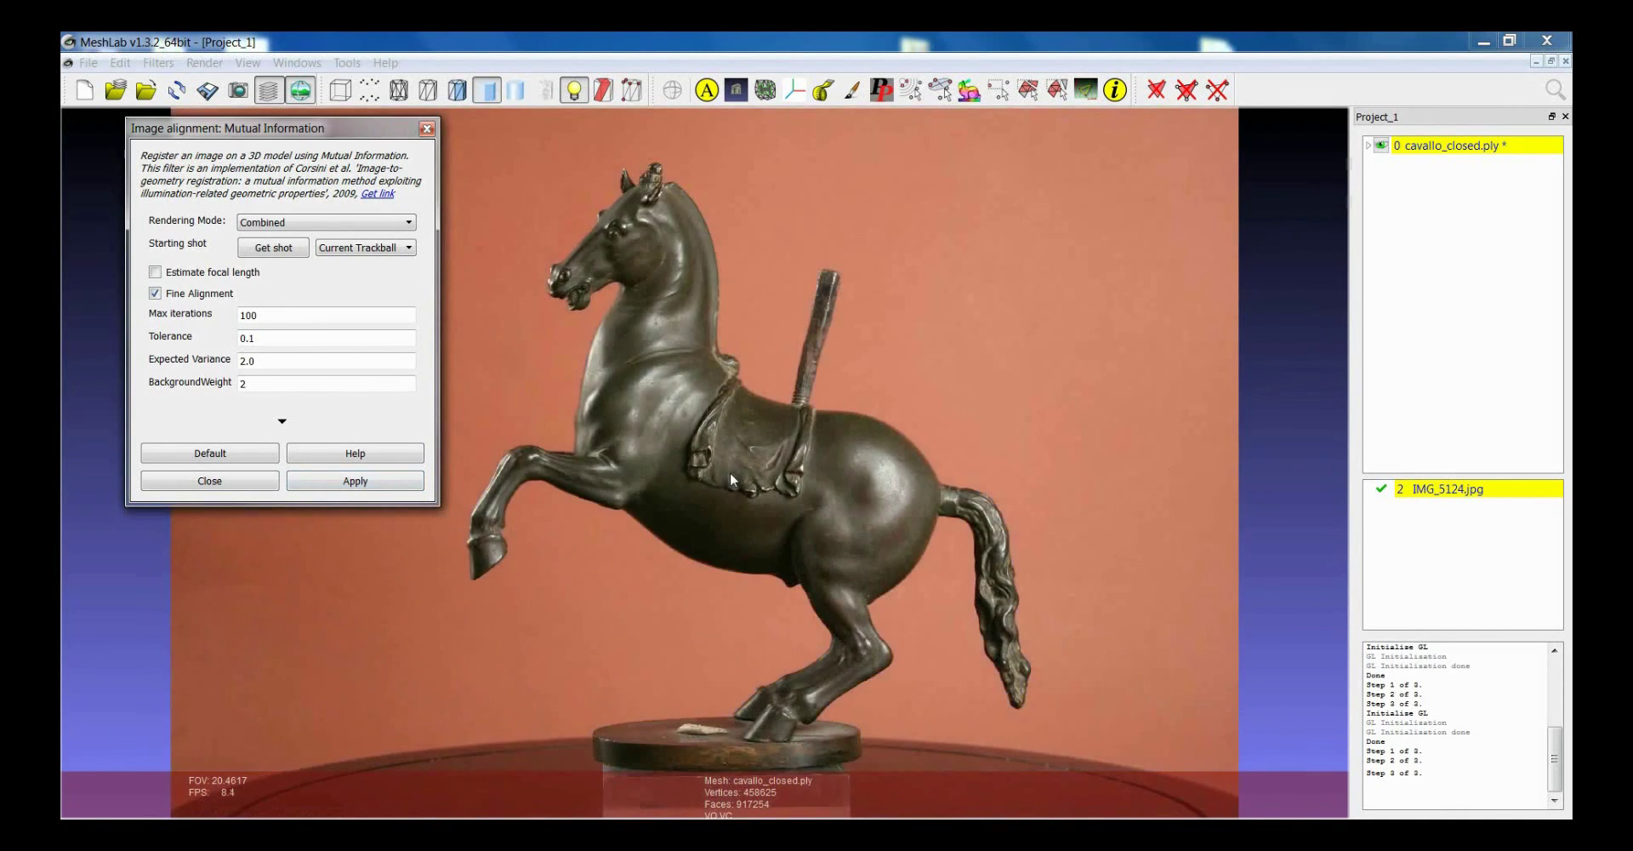
scroll(729, 470, down, 3)
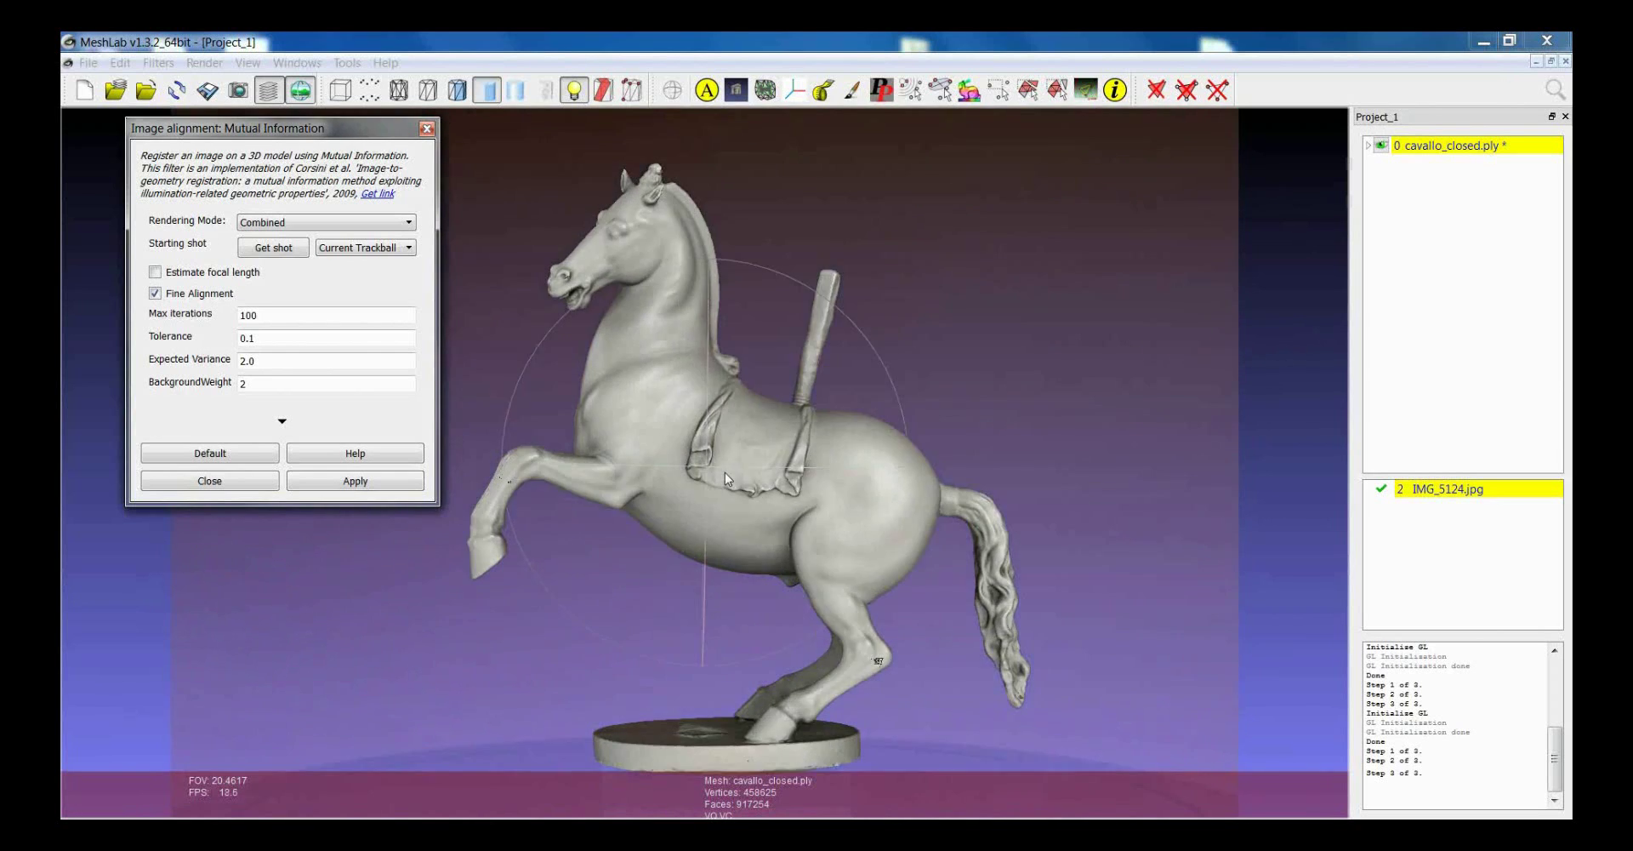
scroll(725, 472, up, 3)
scroll(725, 473, down, 2)
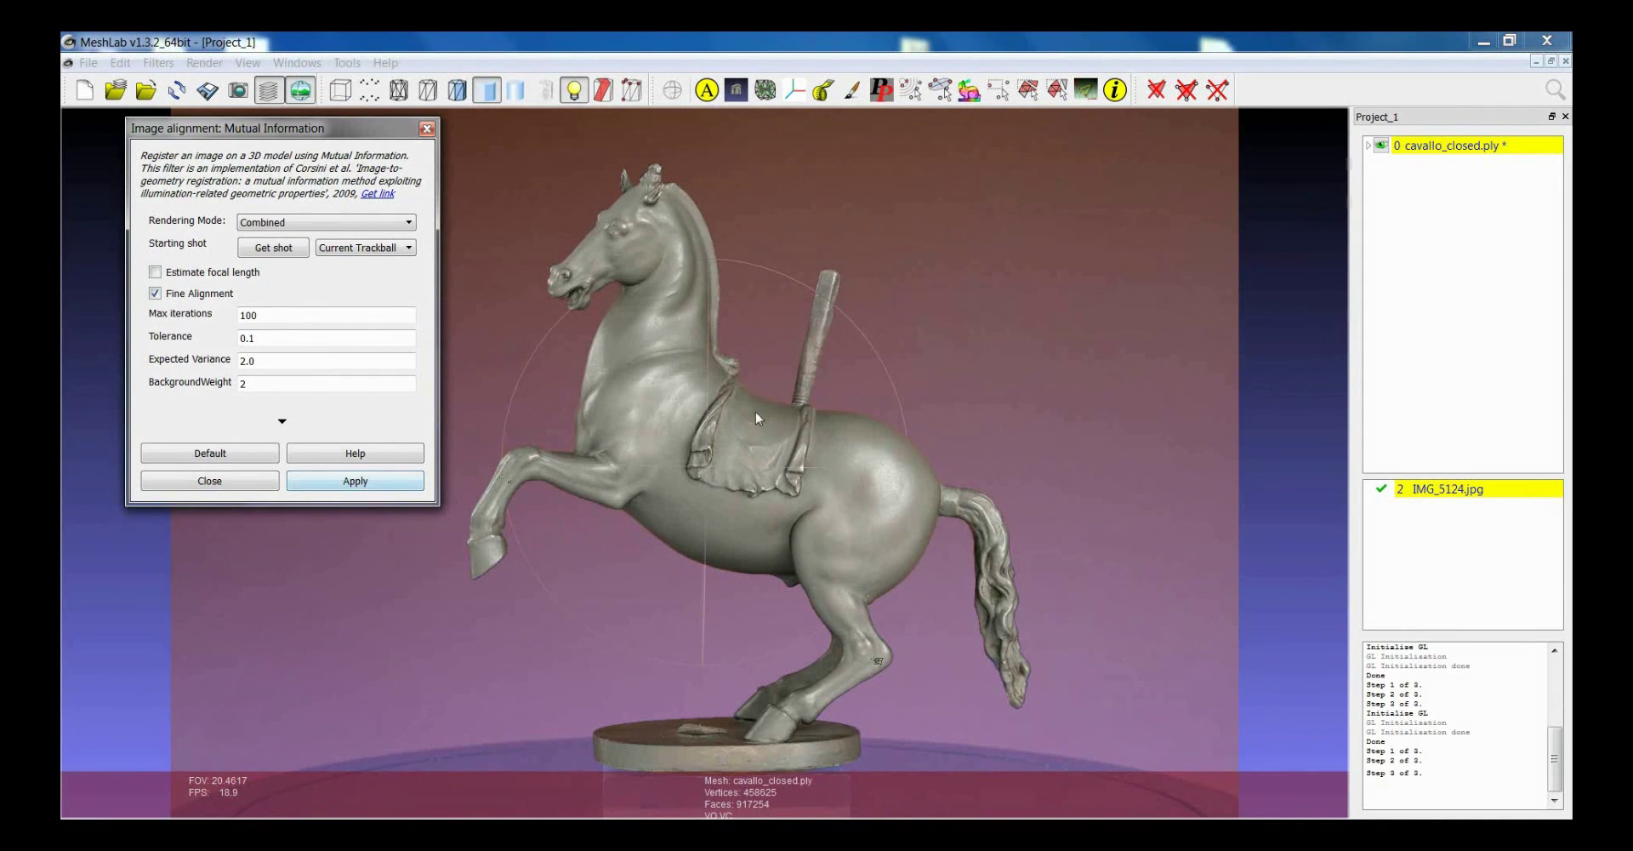
click(1446, 491)
click(228, 484)
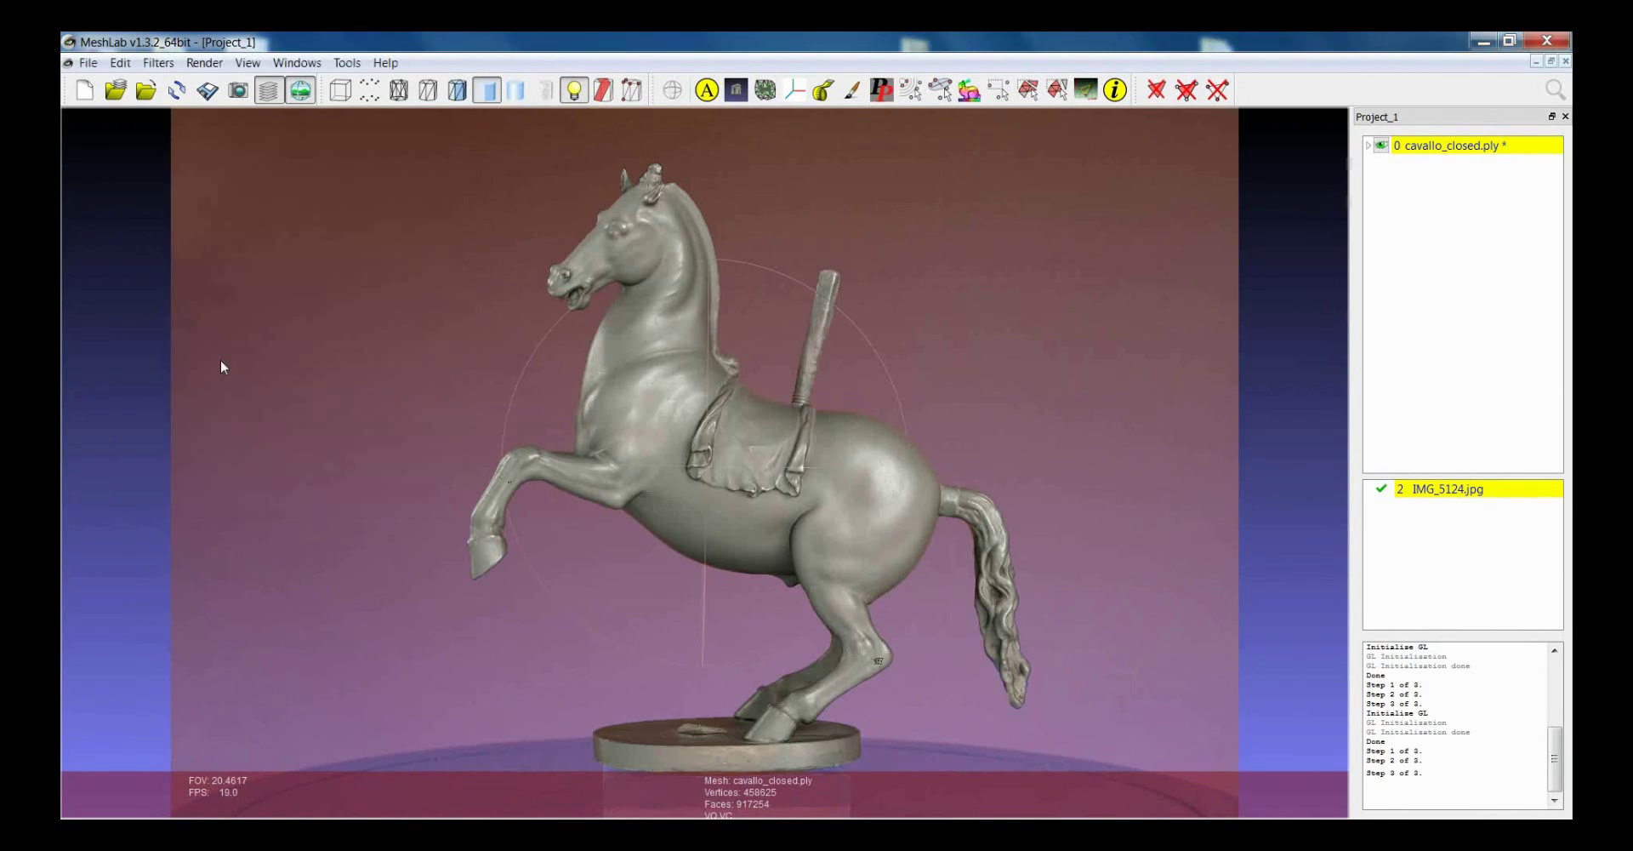
Import IMG_5131.jpg as a second raster and select it so its horse fills the viewport
click(120, 62)
mouse_move(87, 62)
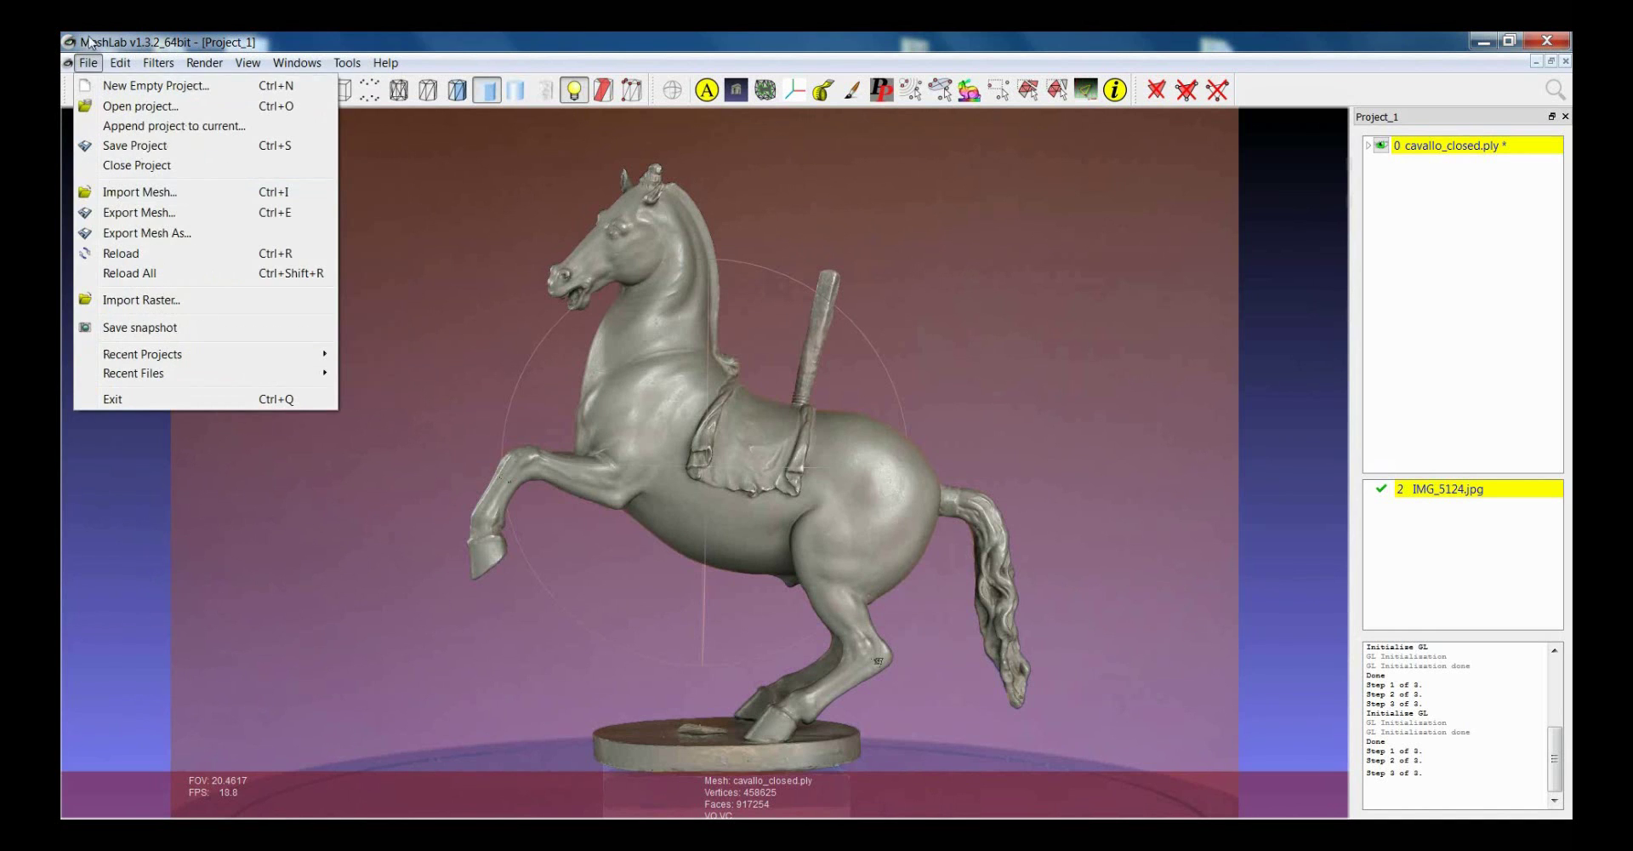
click(141, 300)
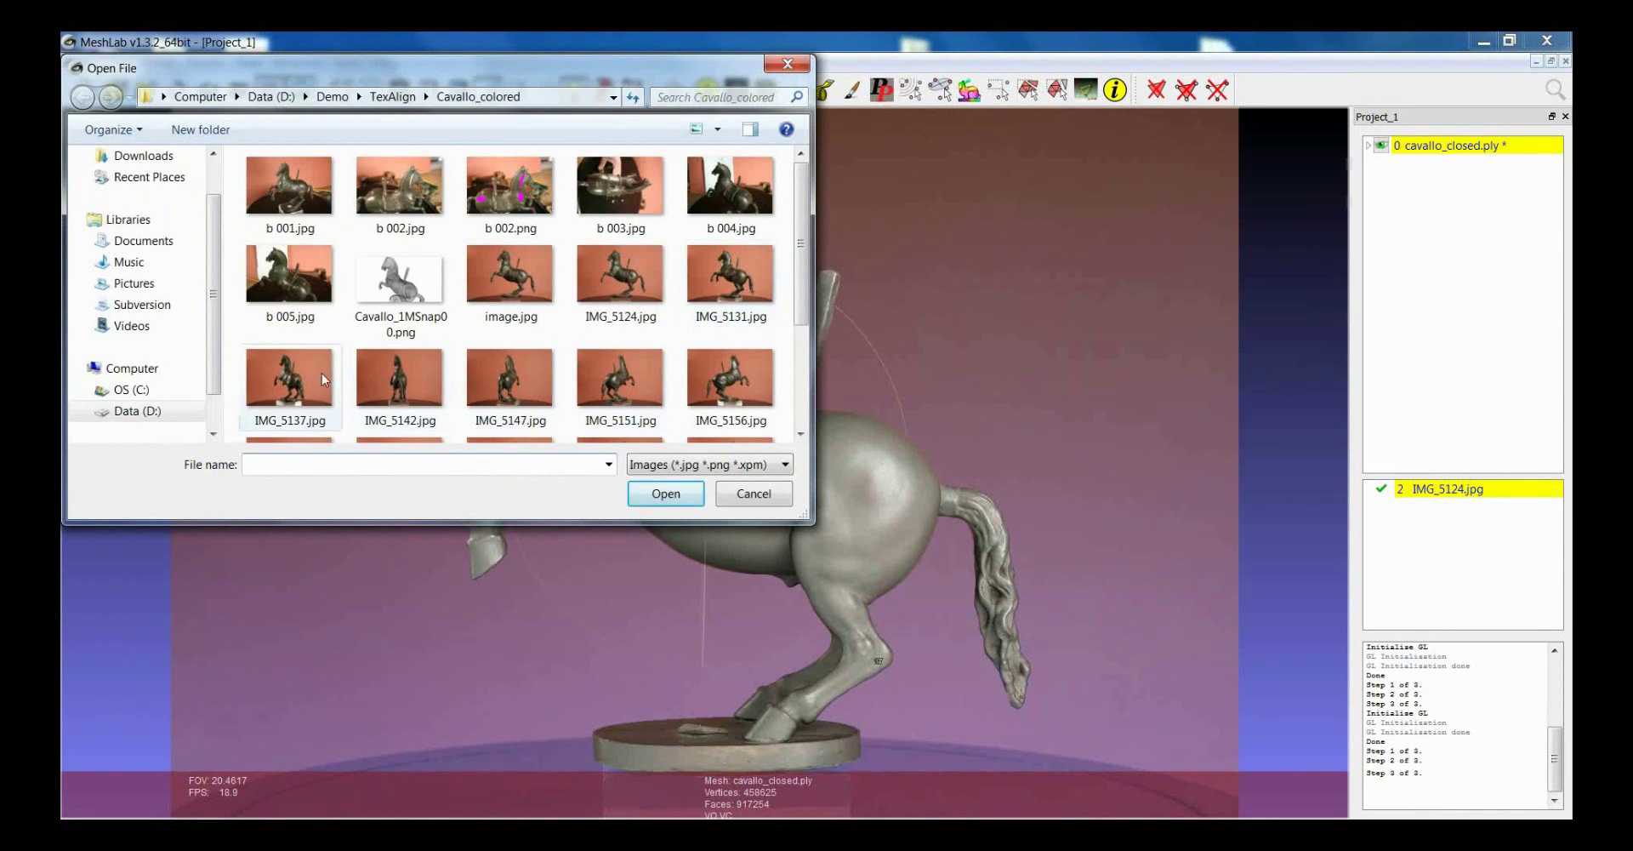
double_click(730, 277)
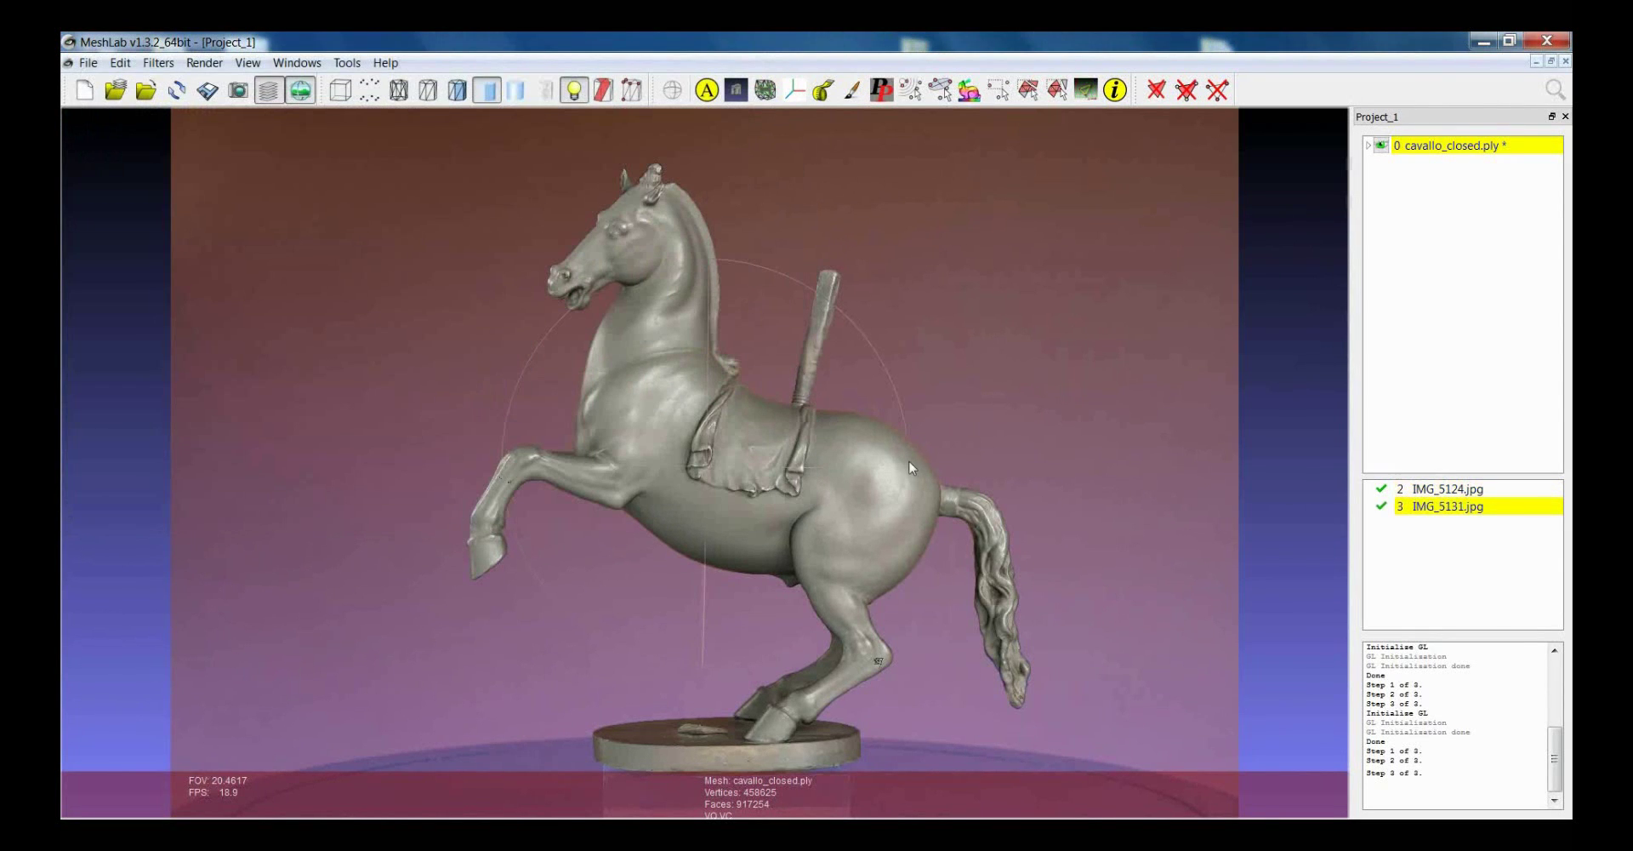
click(1438, 490)
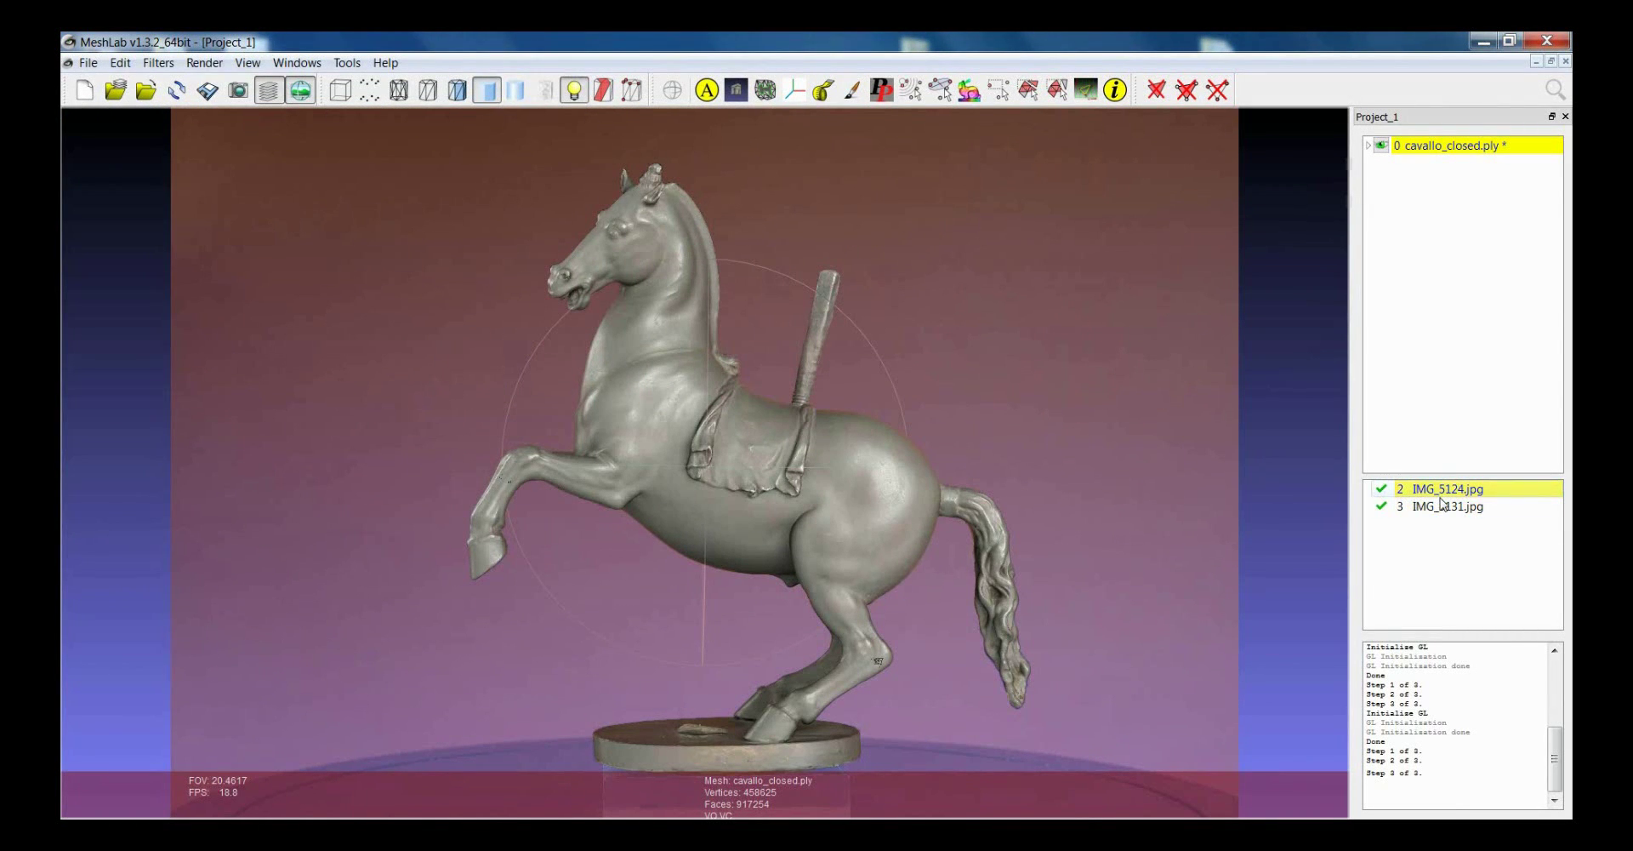
click(1446, 508)
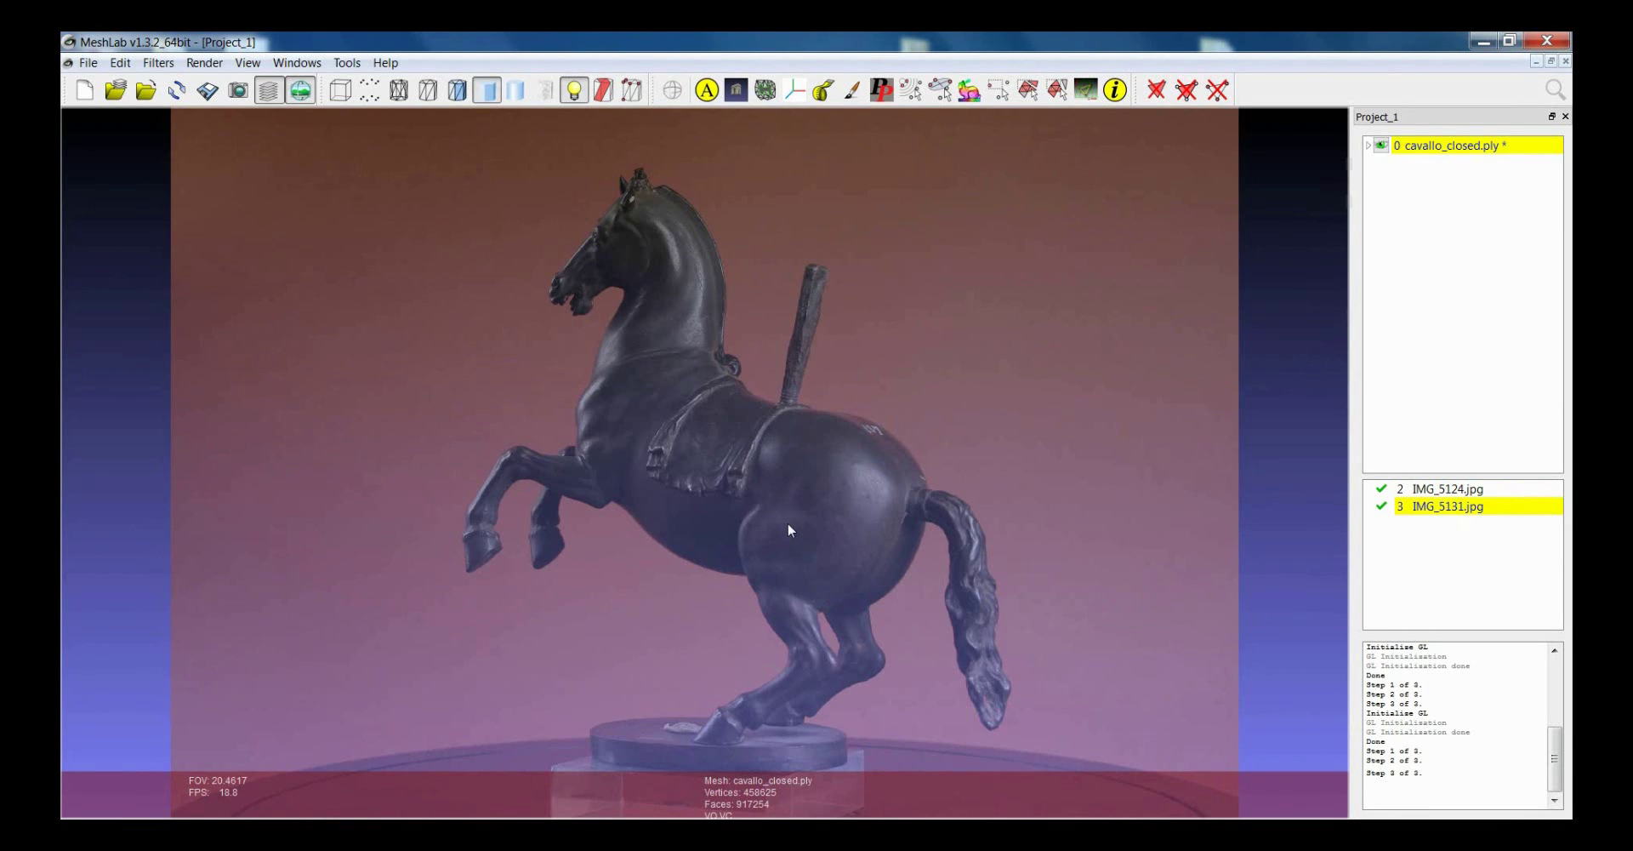
Rotate the horse mesh to roughly overlap the statue in IMG_5131.jpg
drag(788, 523, 736, 624)
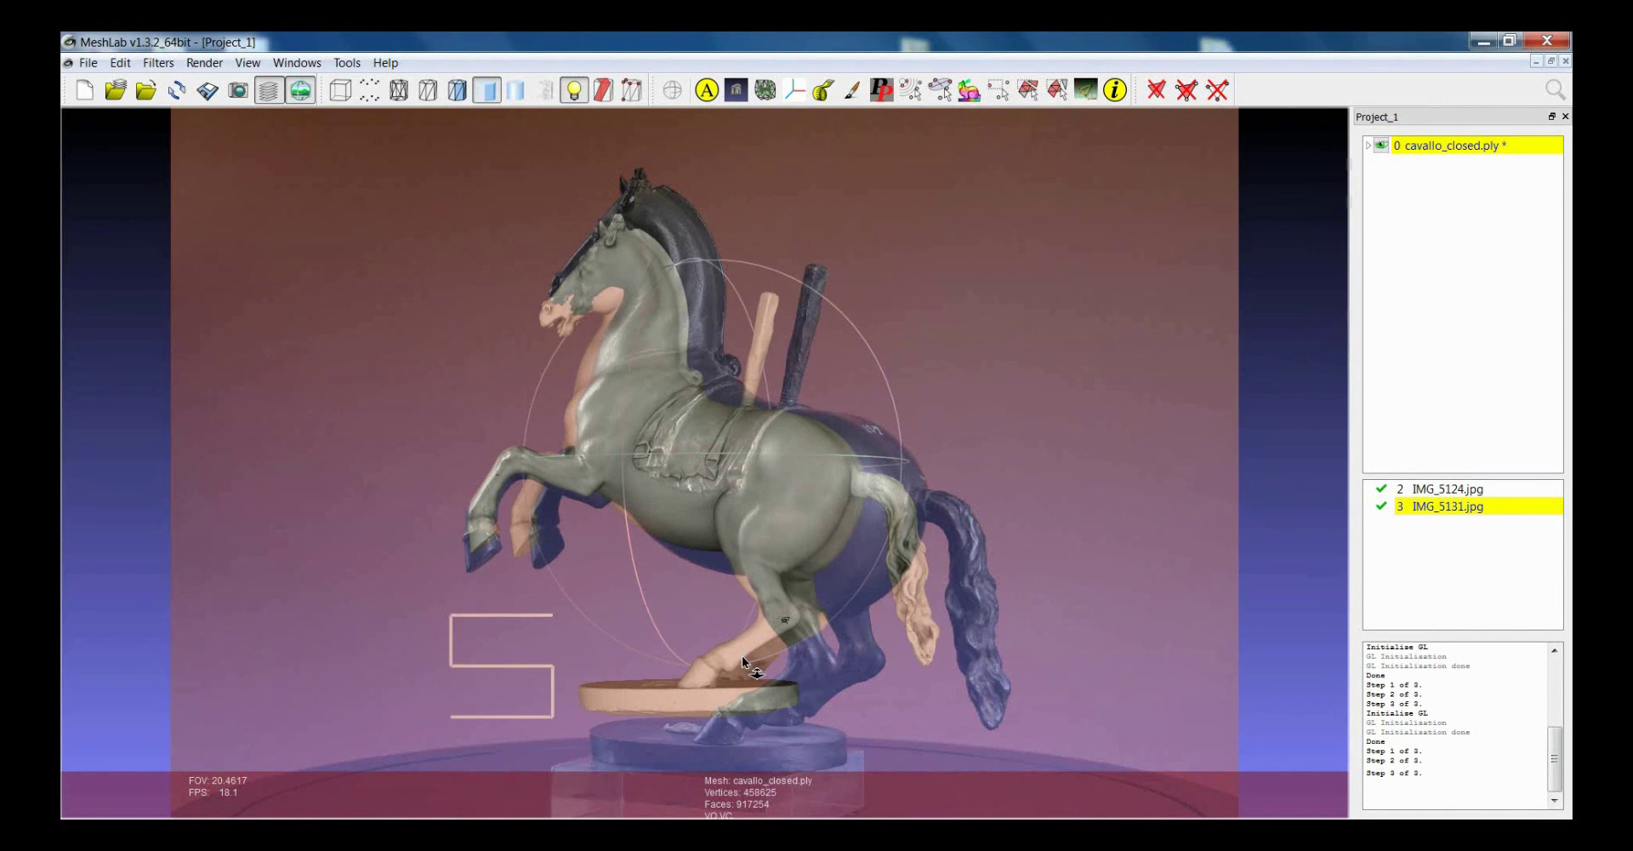
drag(728, 562, 697, 550)
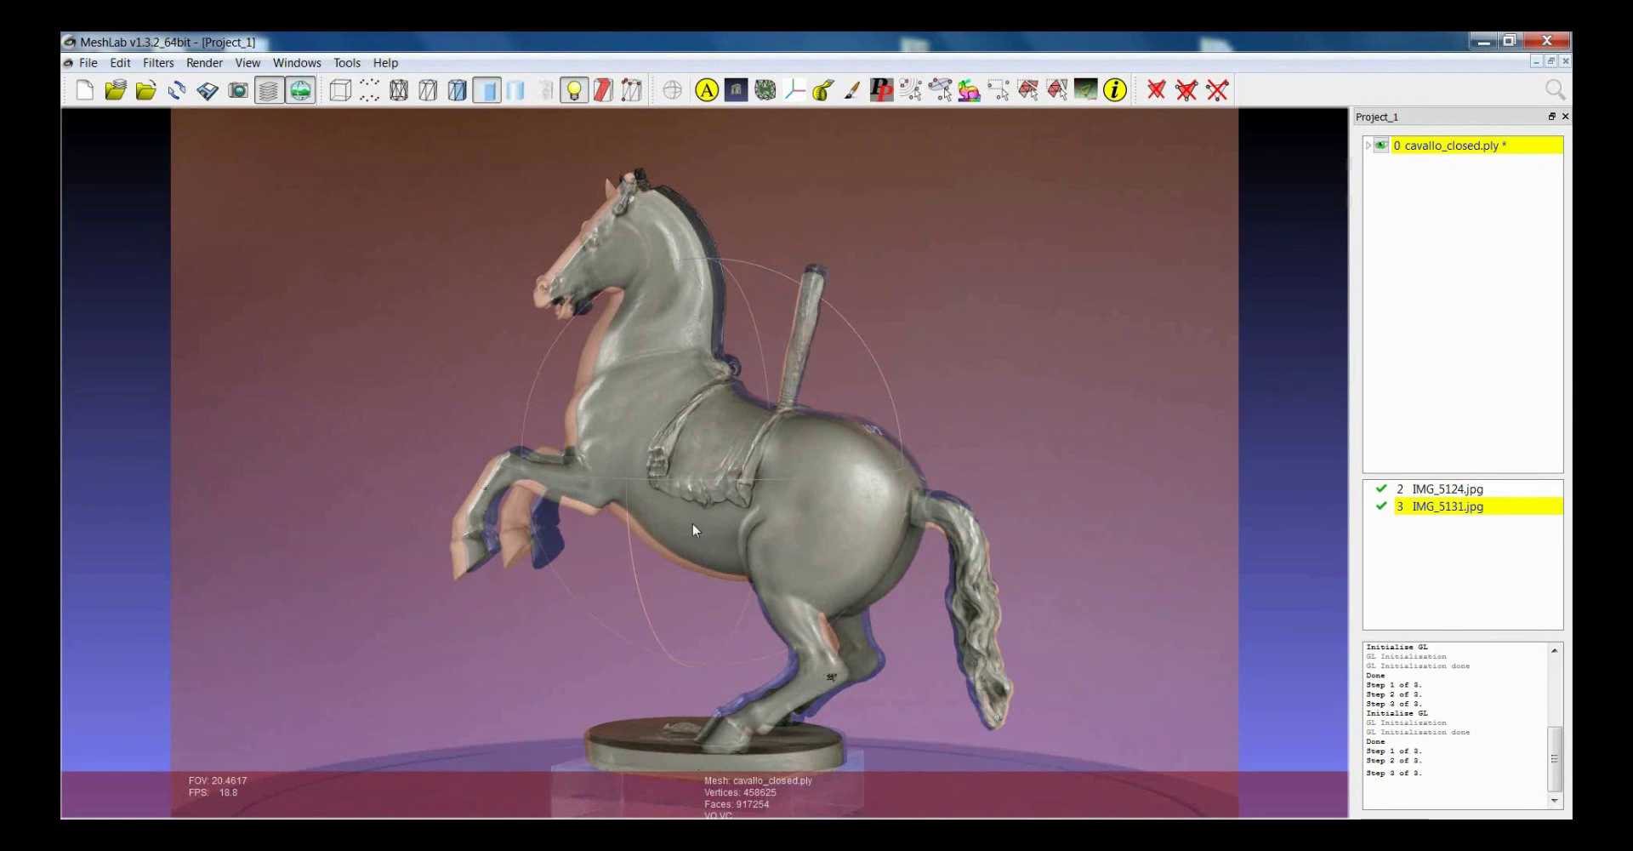
click(158, 63)
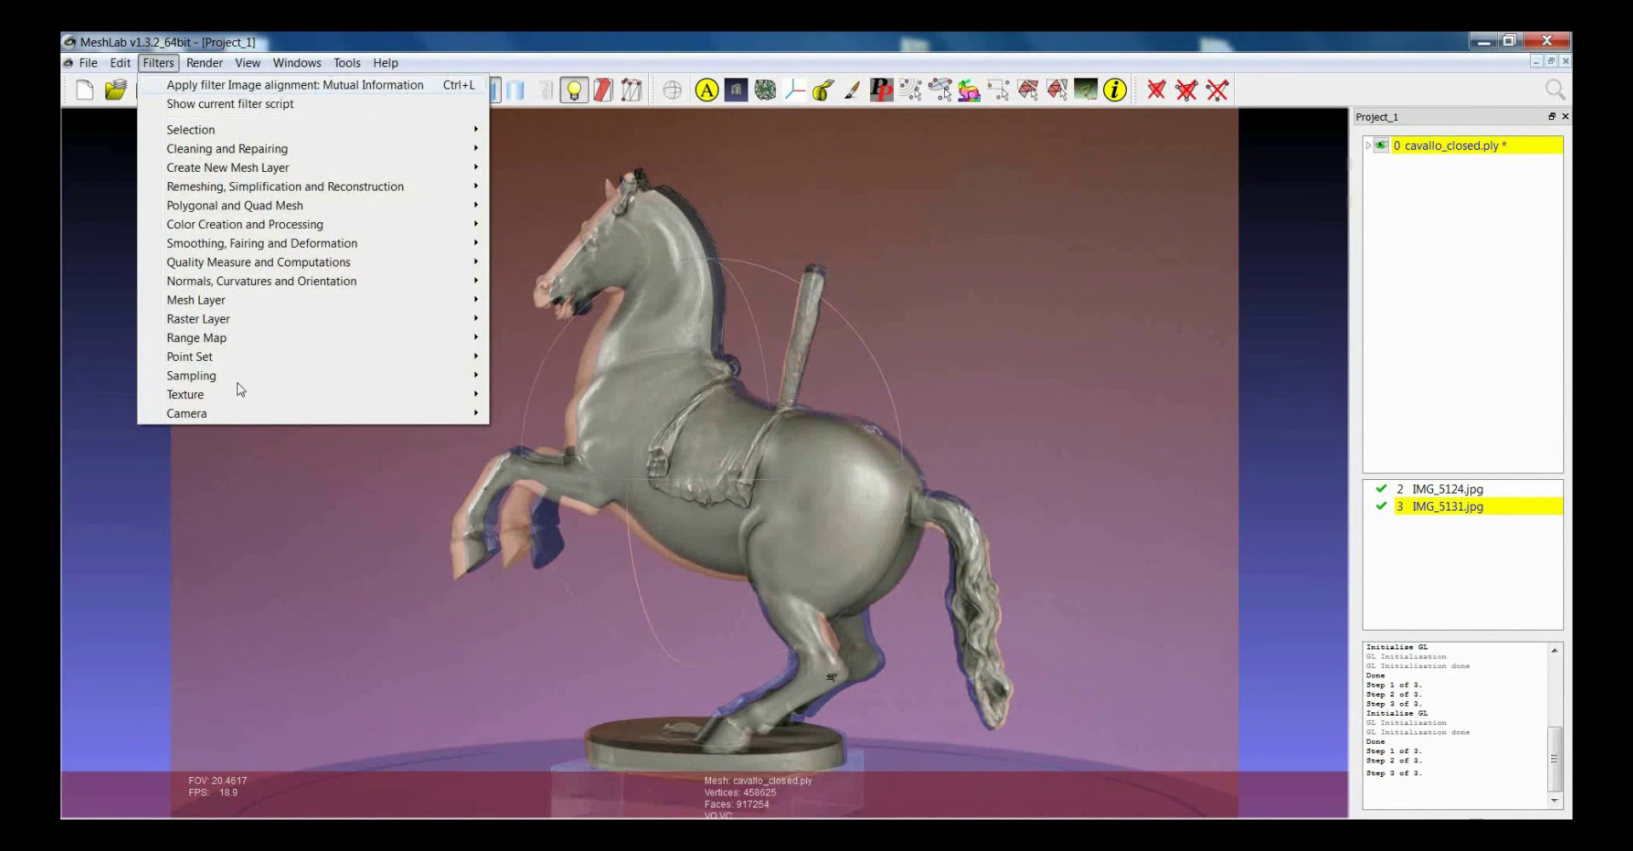
Open the Image alignment: Mutual Information filter over the IMG_5131.jpg view
mouse_move(255, 417)
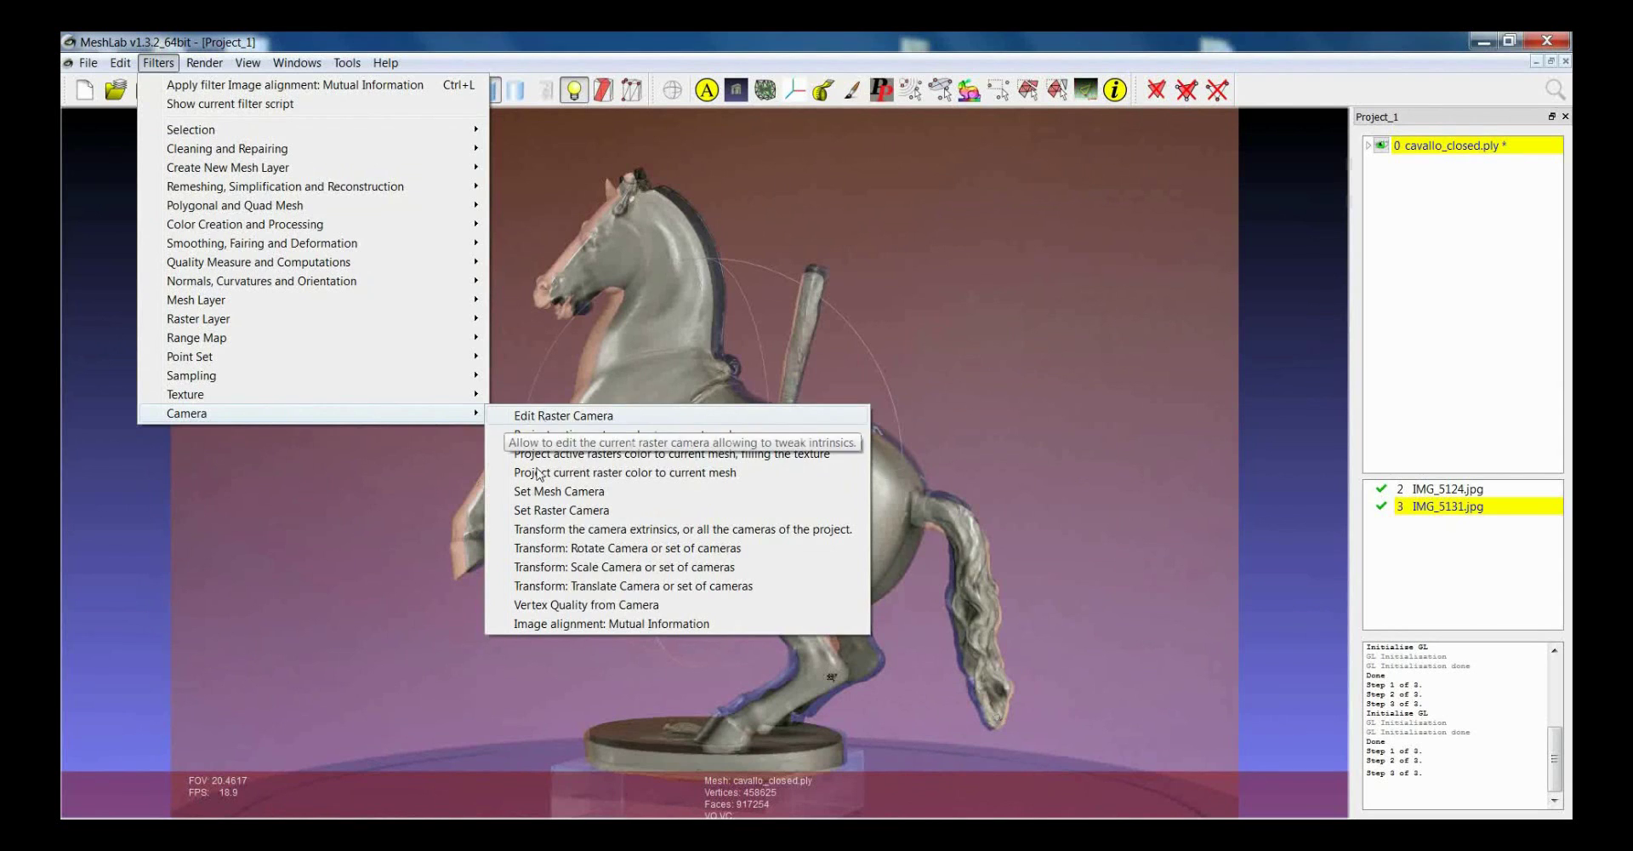
click(571, 625)
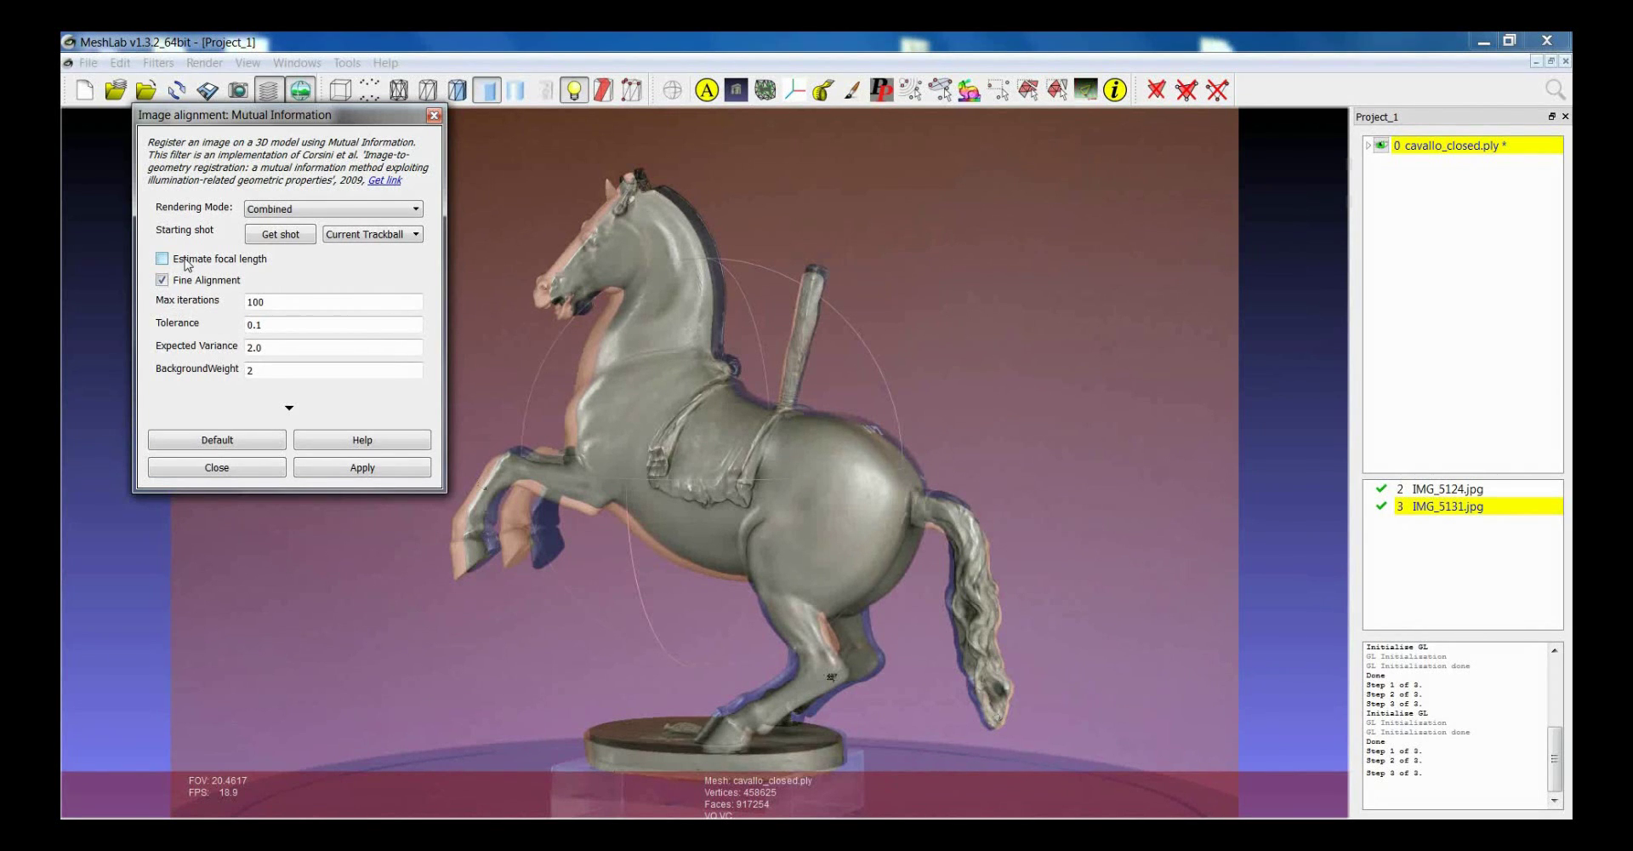
mouse_move(187, 264)
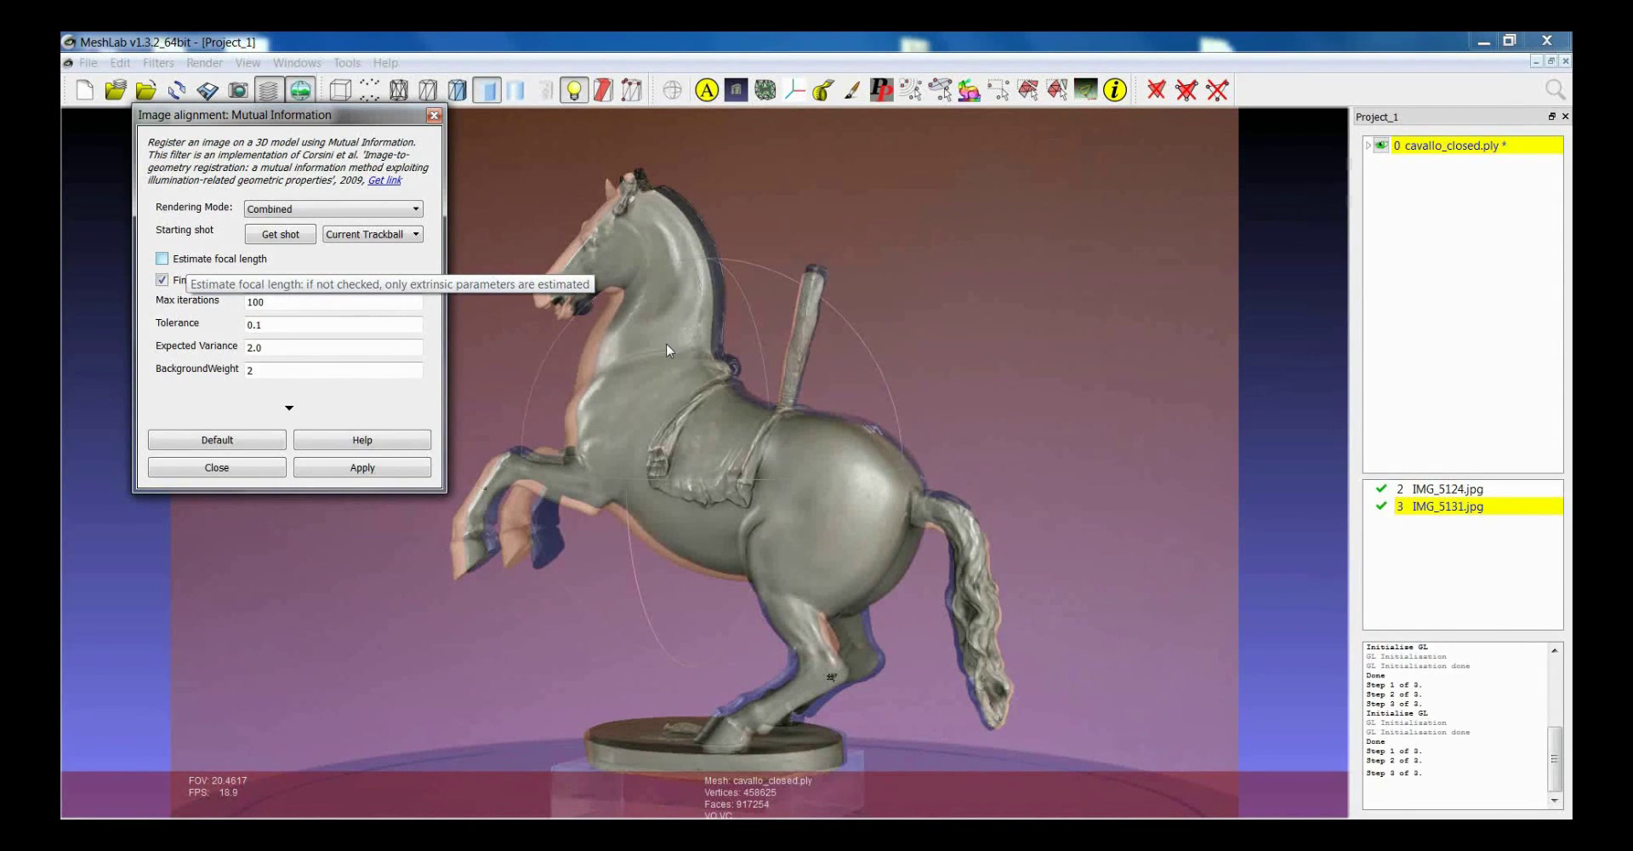
Rotate the model into a starting pose, then run Mutual Information alignment twice from fresh shots
drag(747, 463, 759, 464)
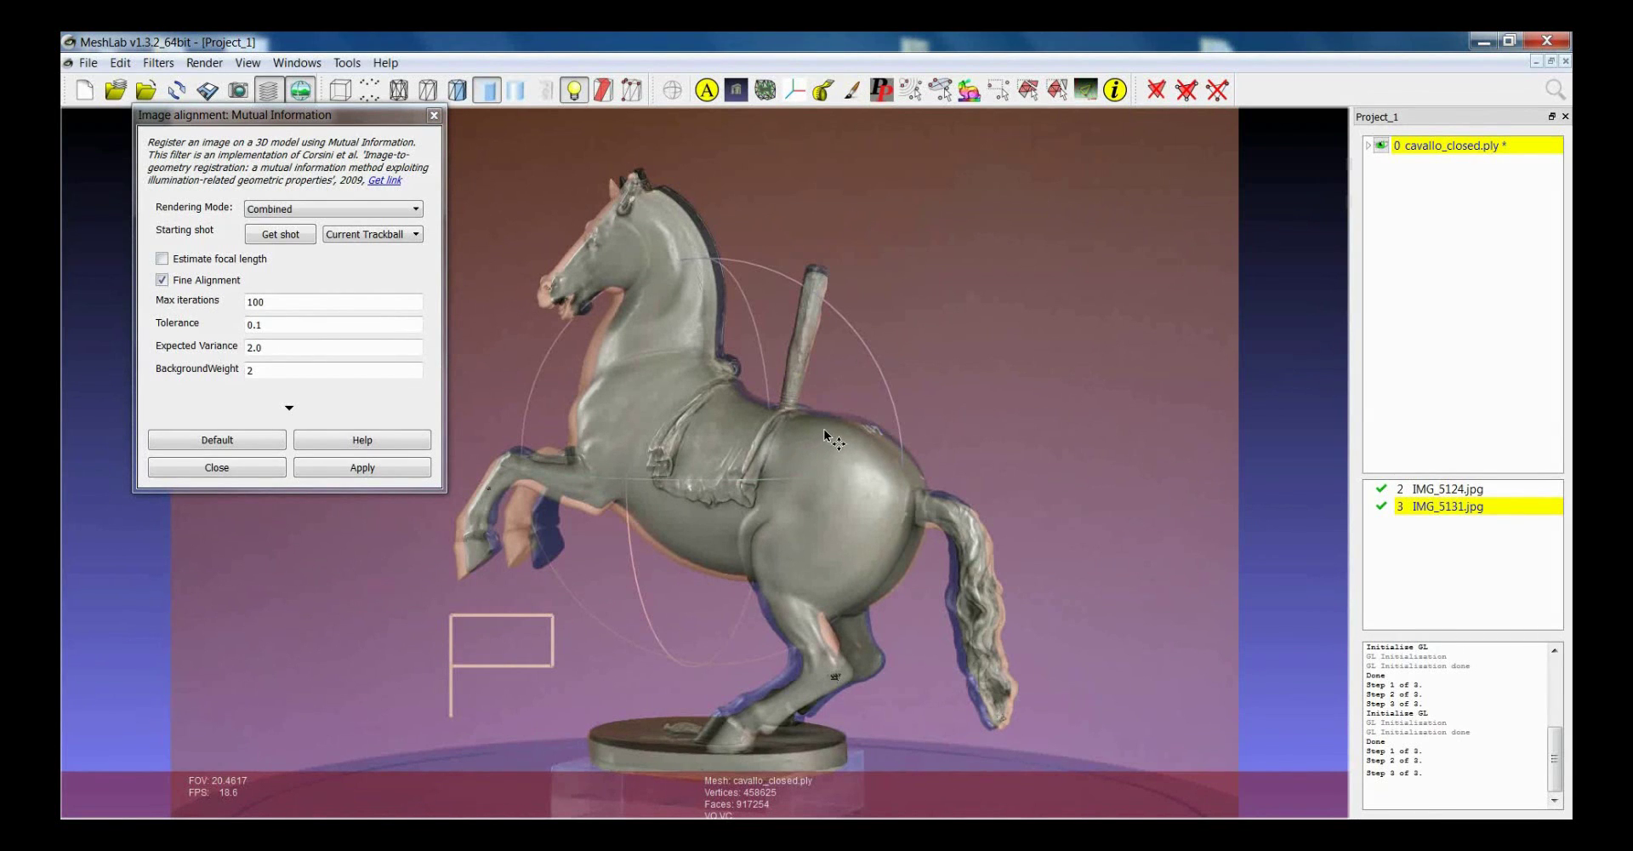
drag(842, 423, 827, 498)
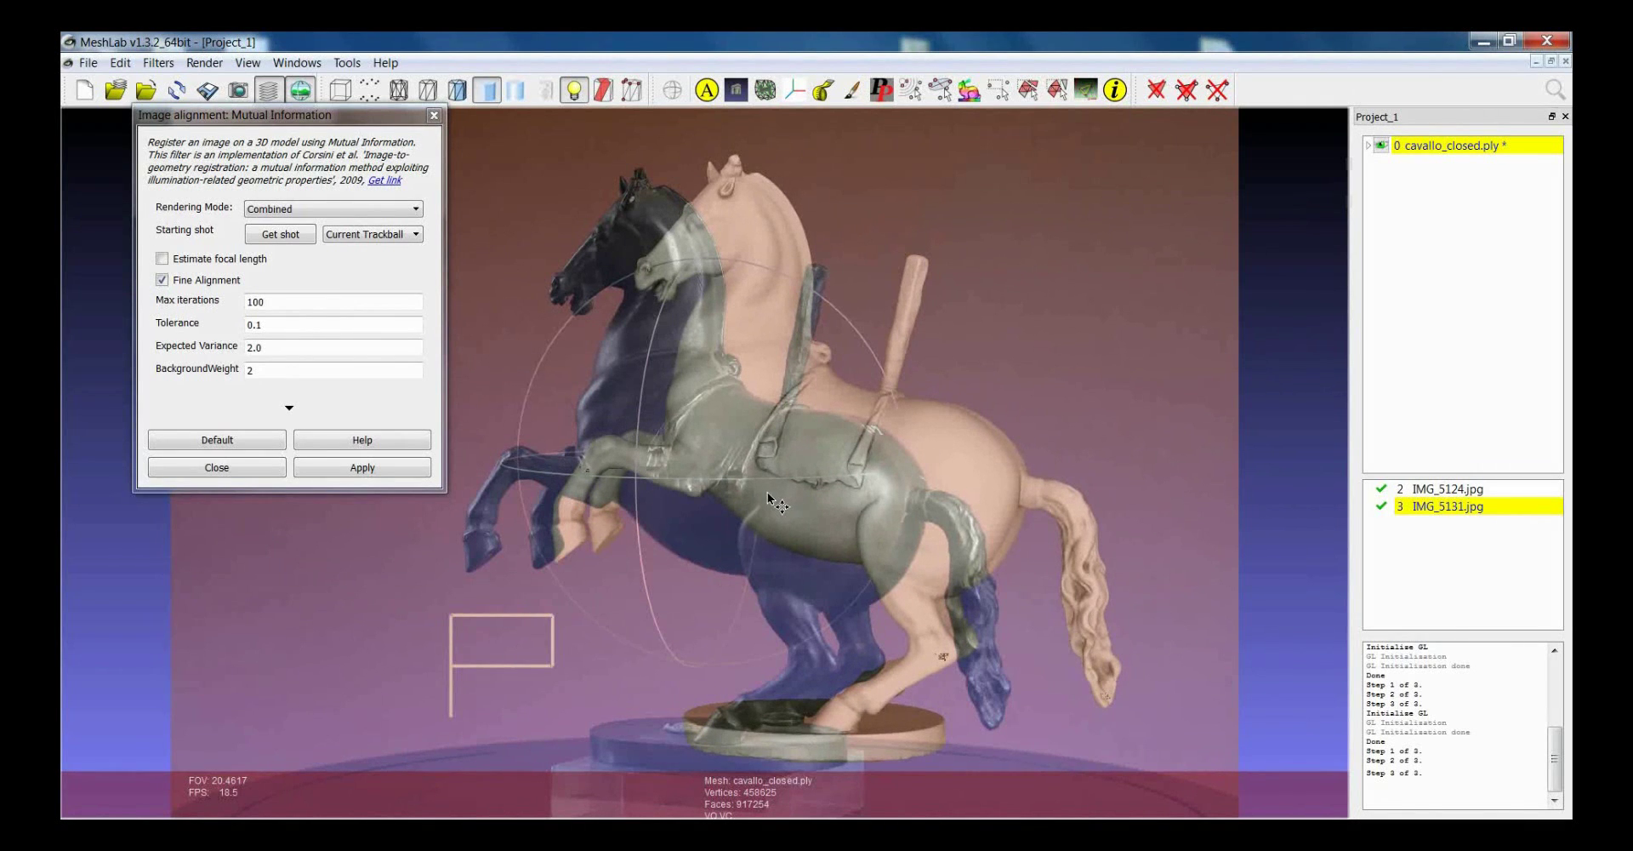
drag(667, 421, 388, 327)
click(267, 238)
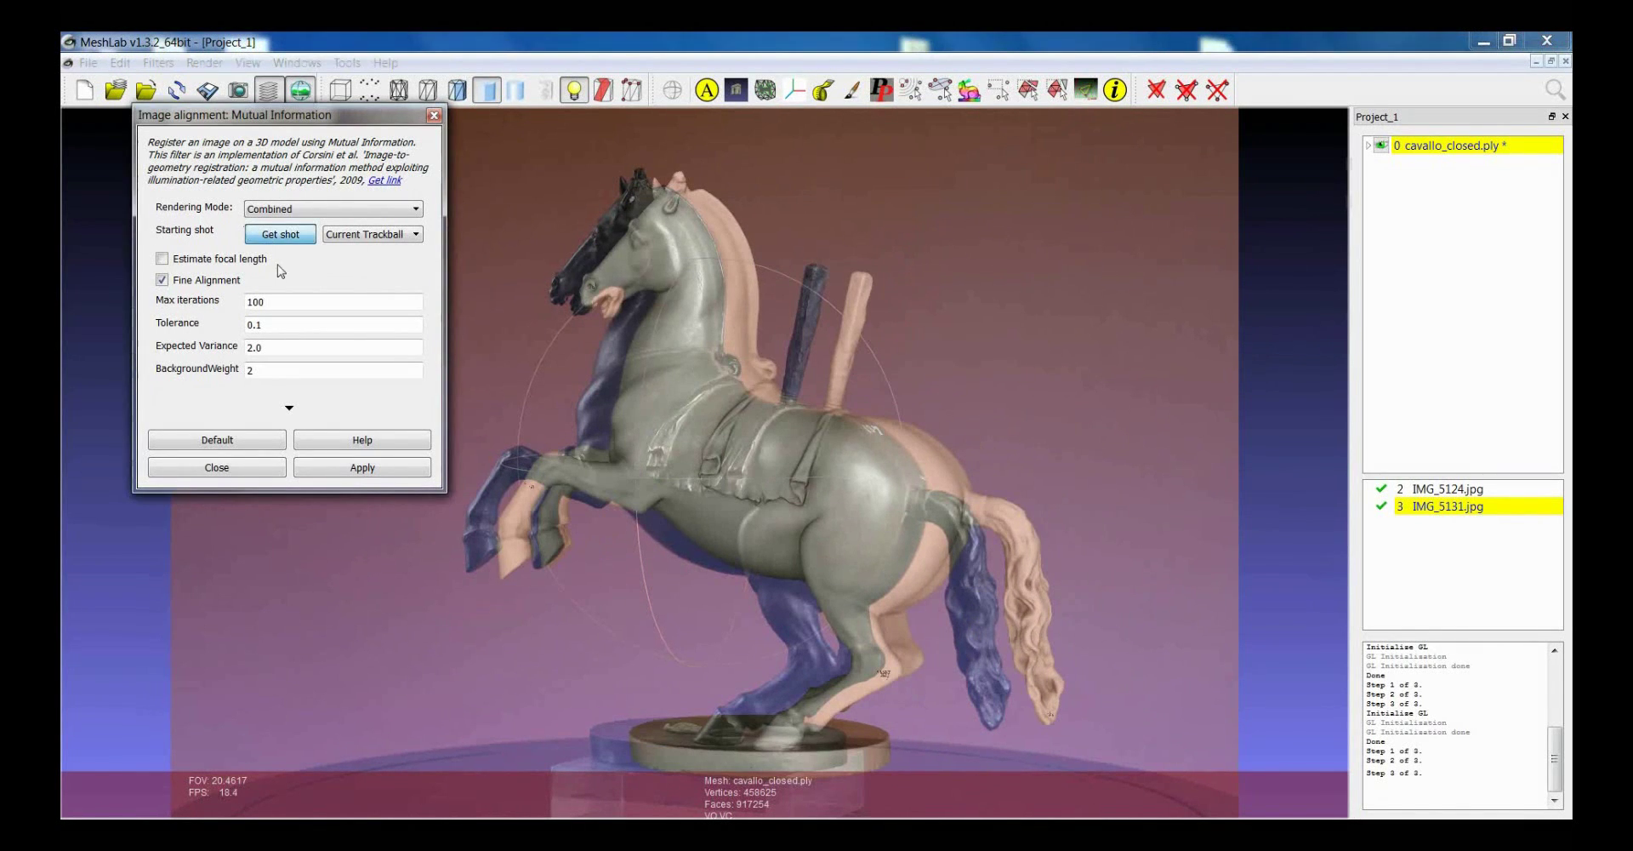
click(336, 468)
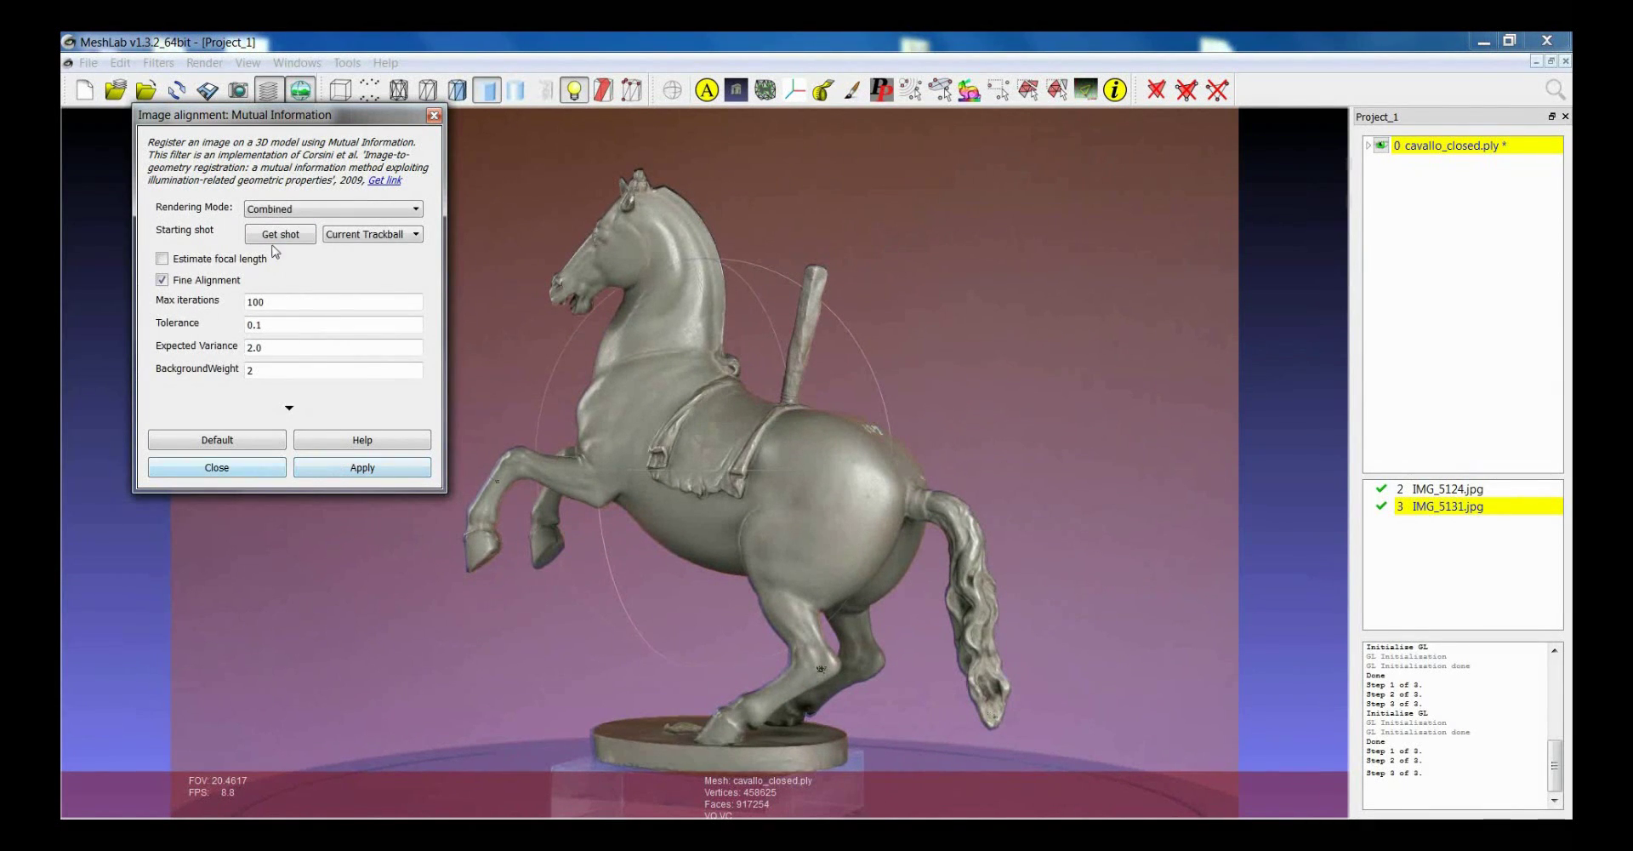
click(274, 241)
click(363, 468)
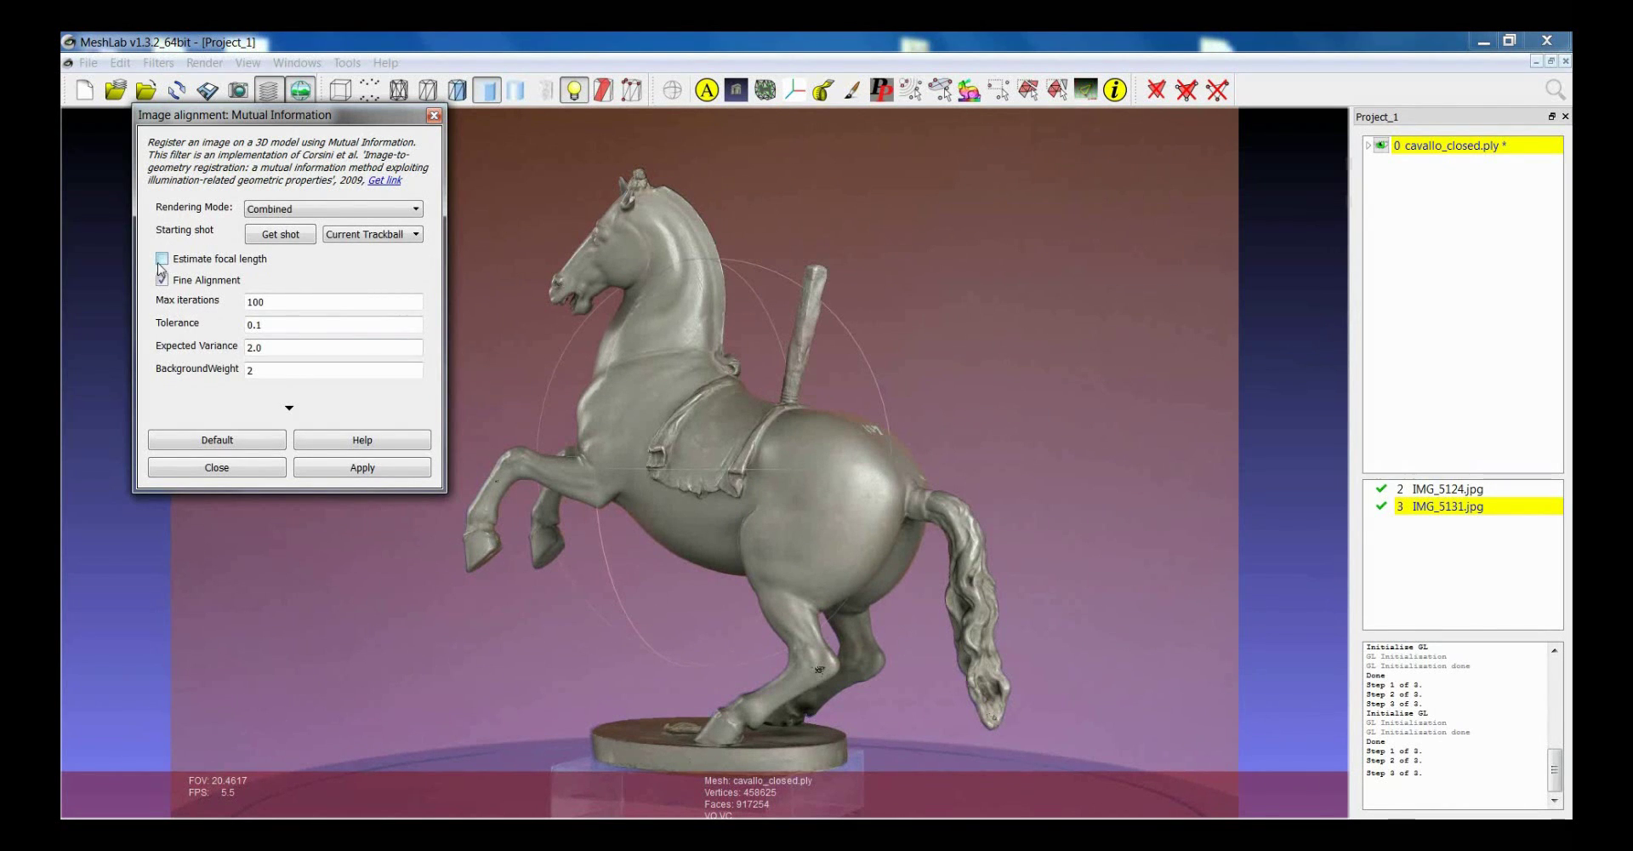
Rerun the Mutual Information alignment from the current shot with Estimate focal length enabled
click(161, 259)
click(276, 238)
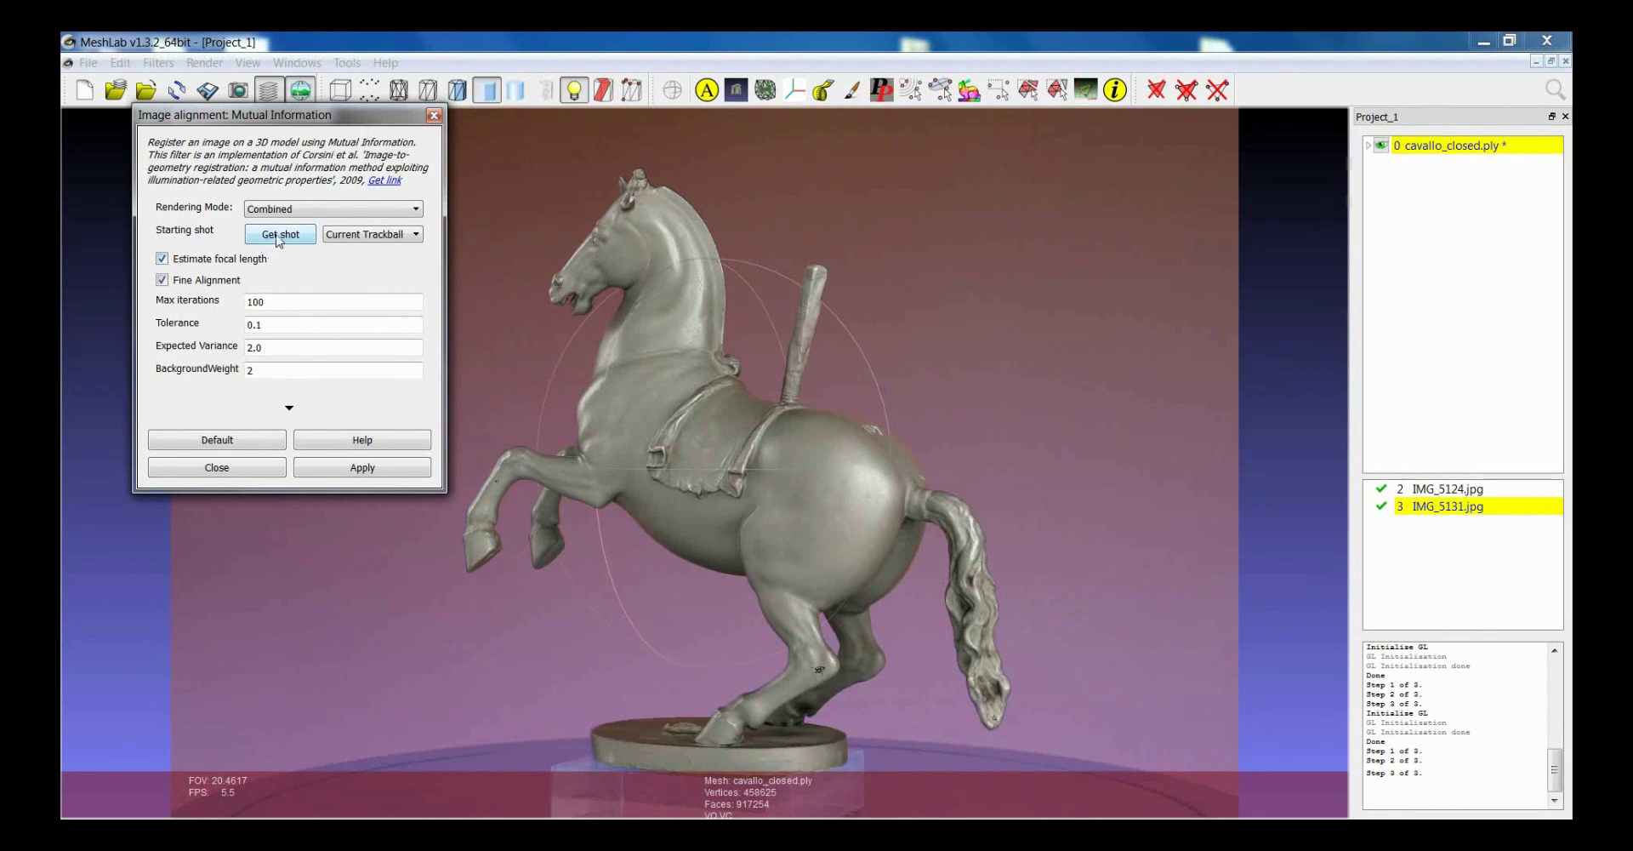
click(341, 468)
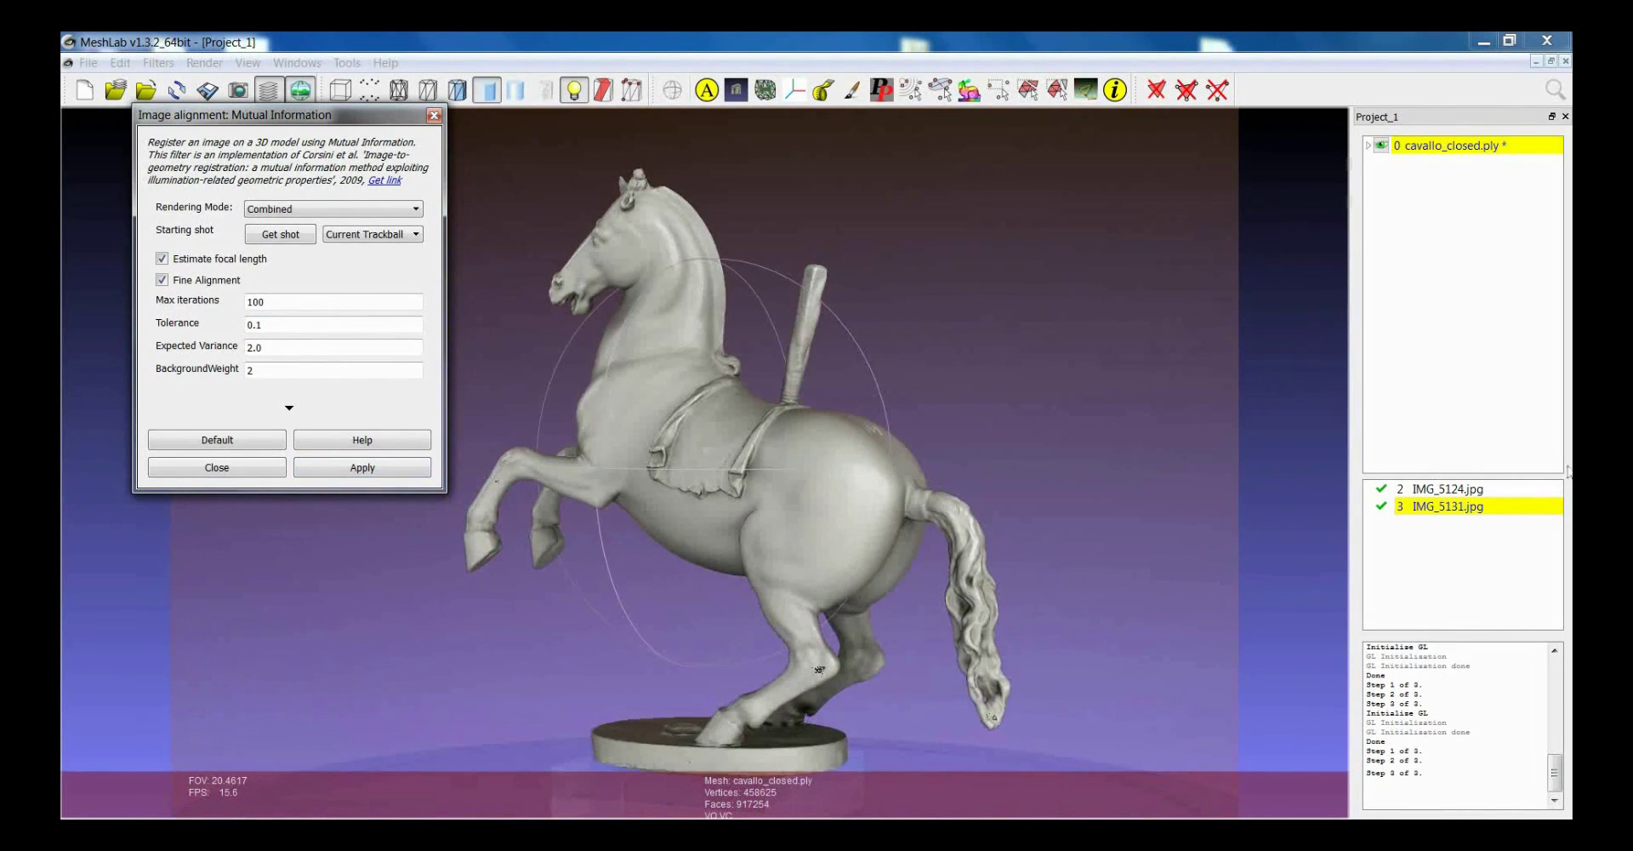
Switch between the raster photos, ending on the IMG_5124.jpg camera view of the horse
click(1465, 492)
click(1467, 507)
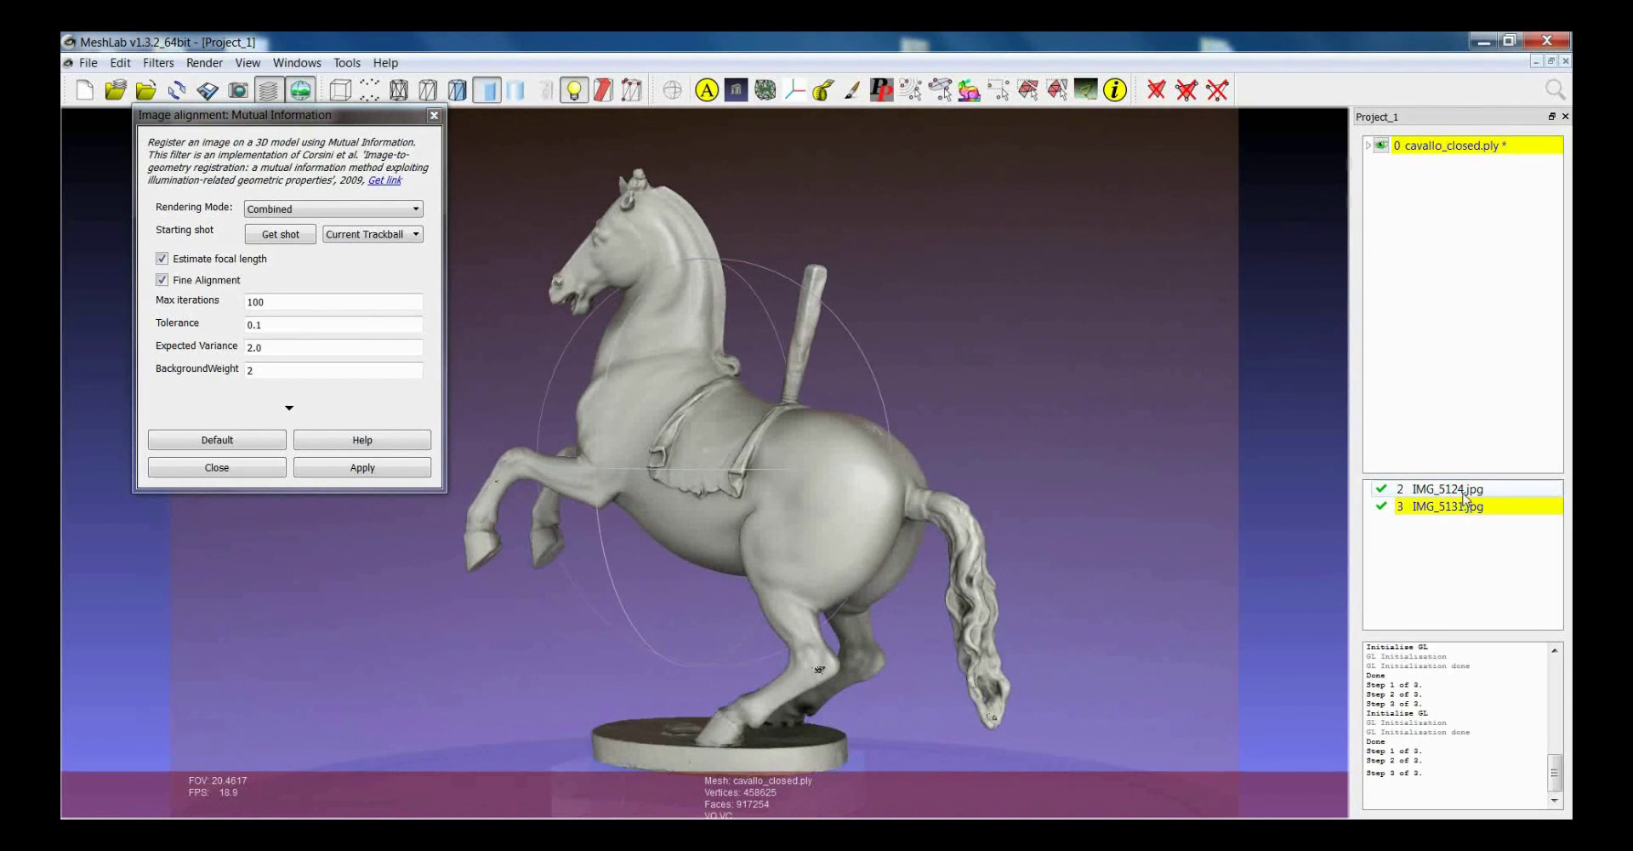
click(1465, 490)
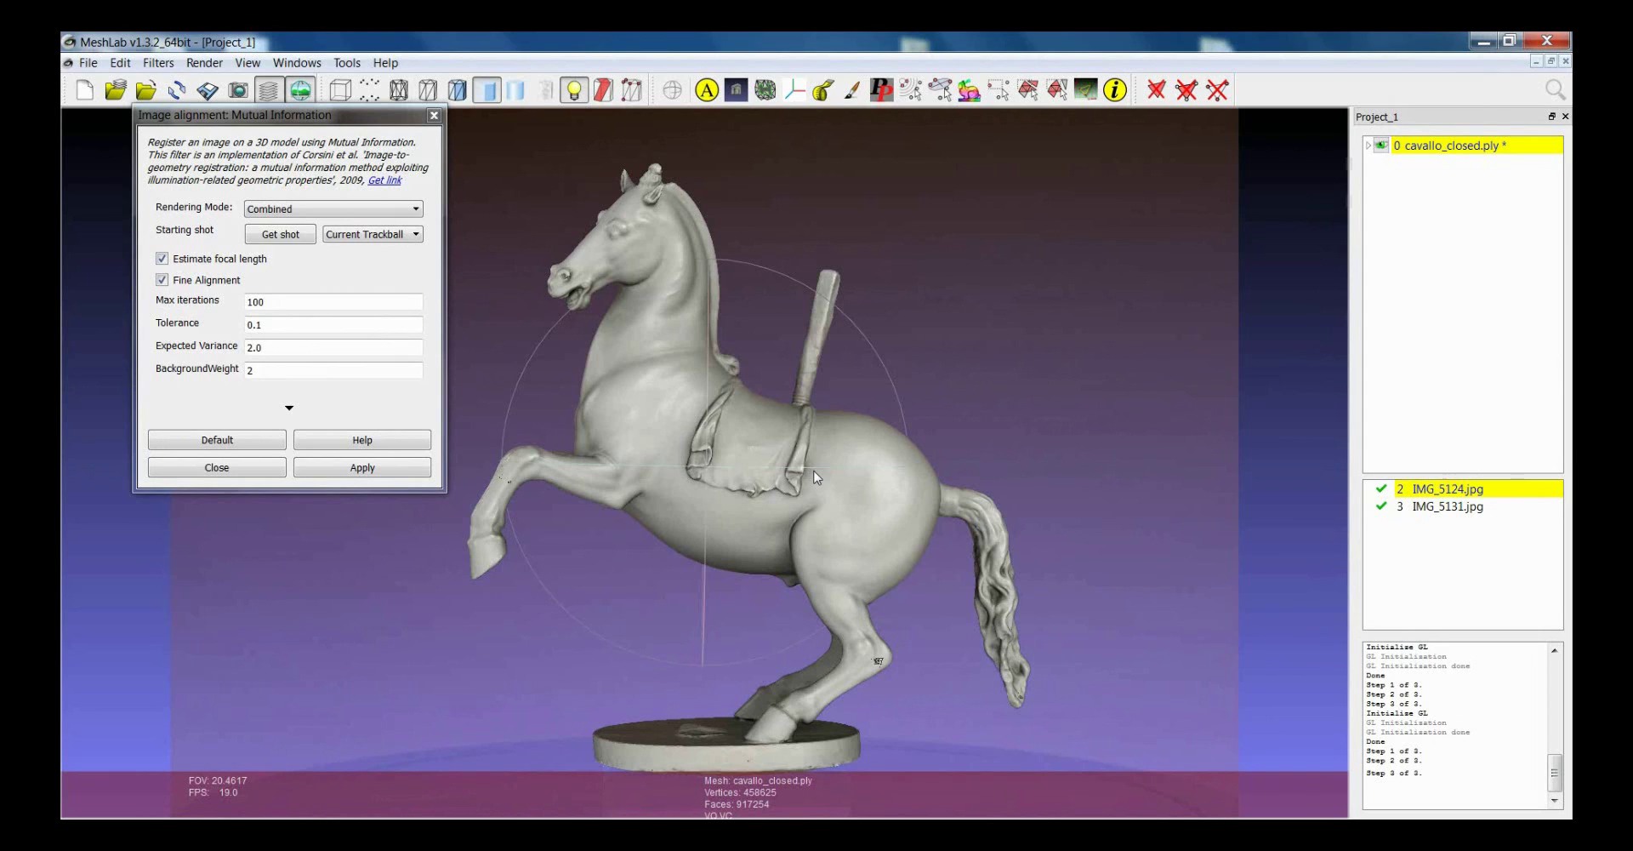
Close the Mutual Information alignment dialog, leaving the horse mesh in the main view
click(371, 163)
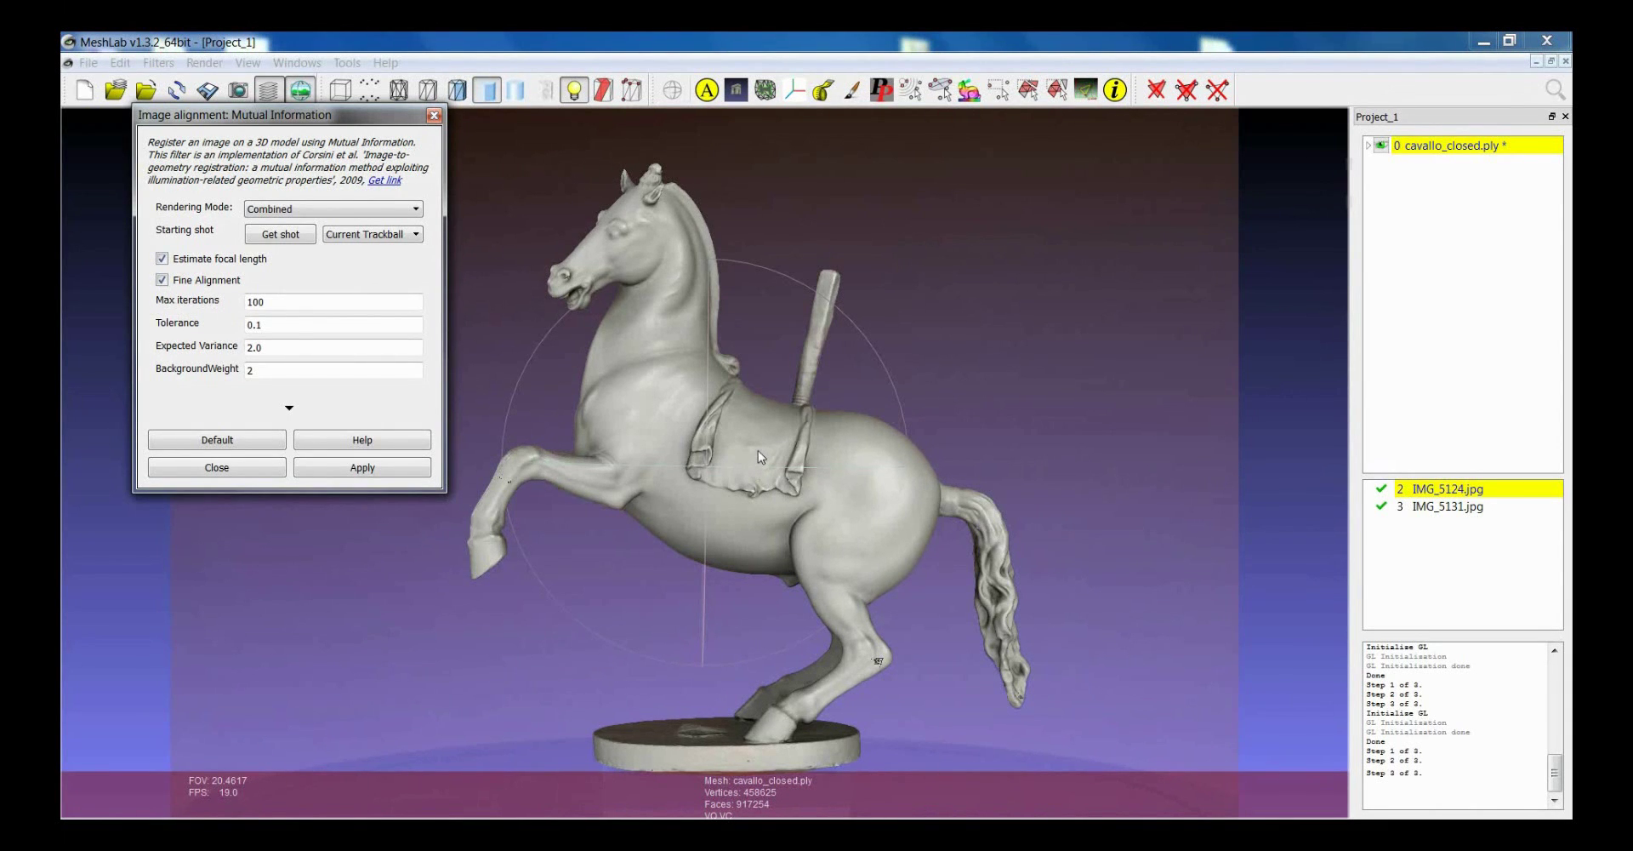
click(174, 469)
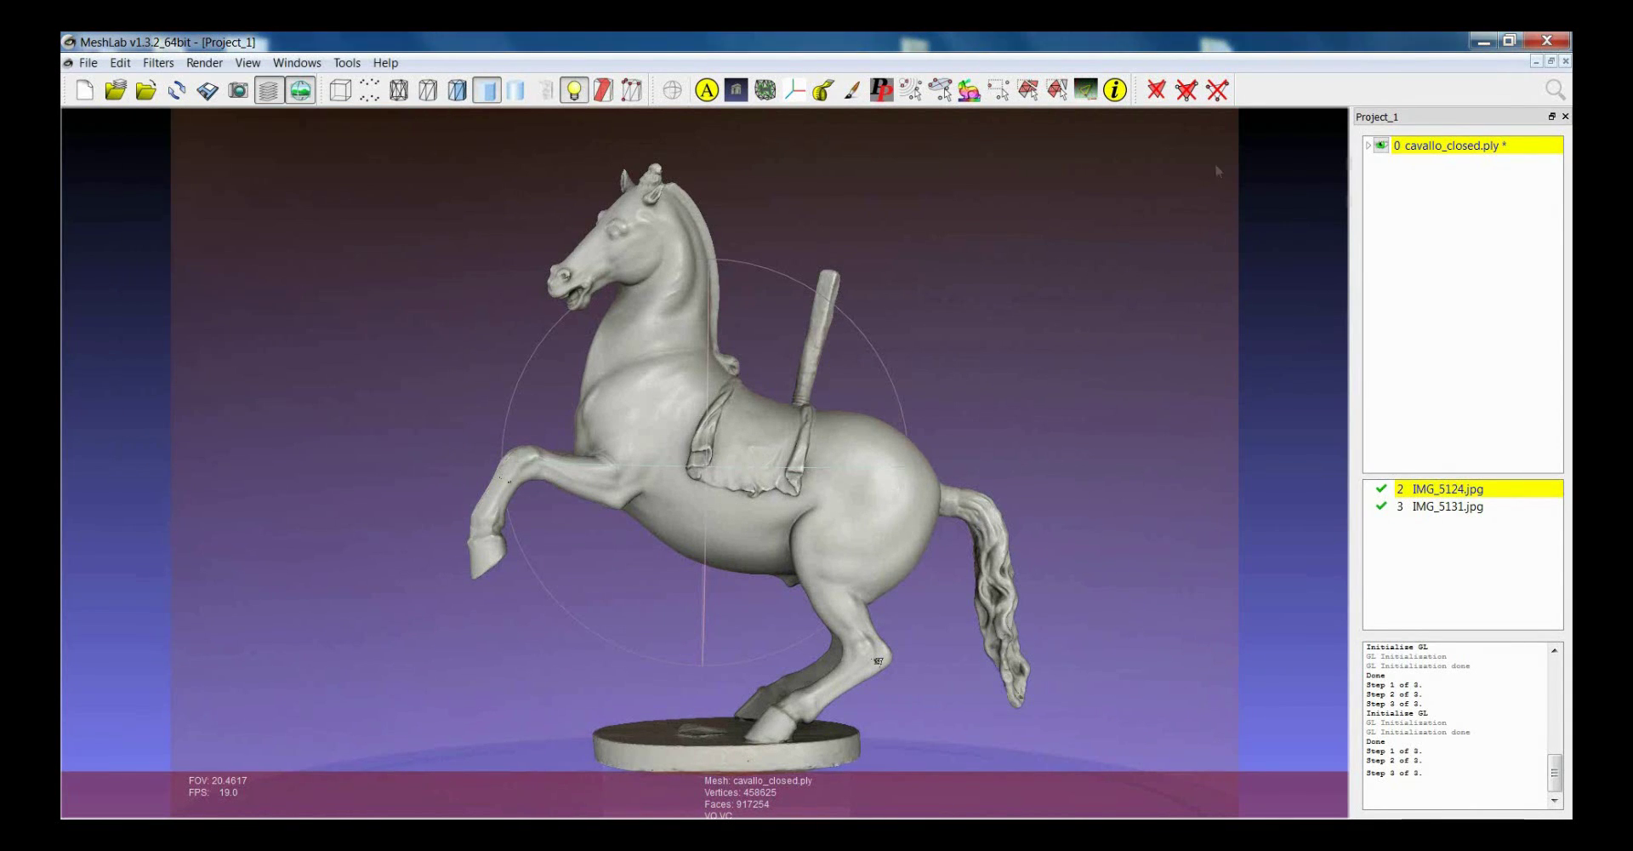